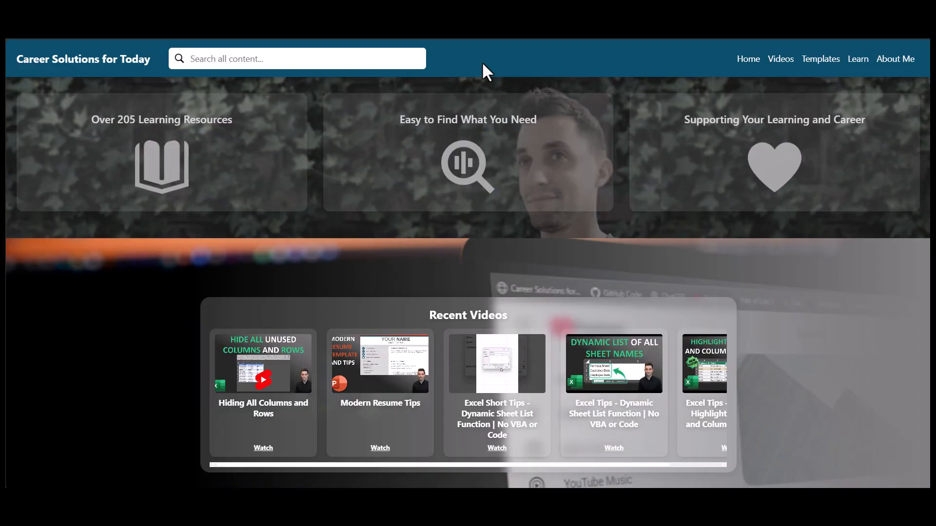
# Search the website for "Practice Workbook" and filter the Learn page's content by the same phrase
pyautogui.click(396, 58)
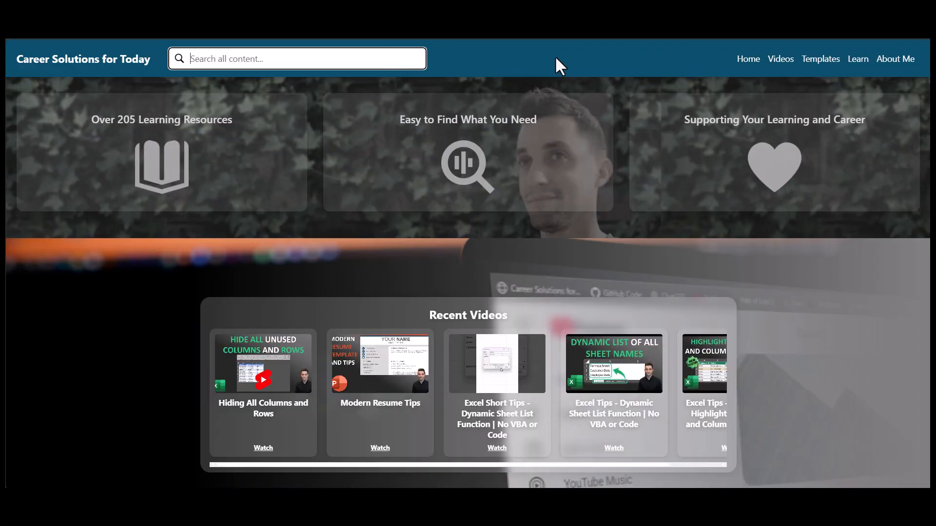
pyautogui.write('Practice Workbook')
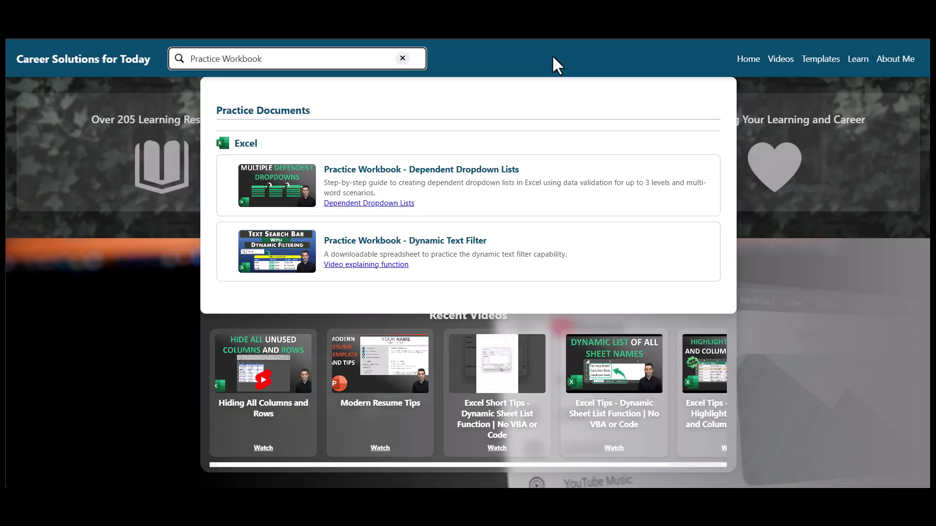
pyautogui.click(859, 62)
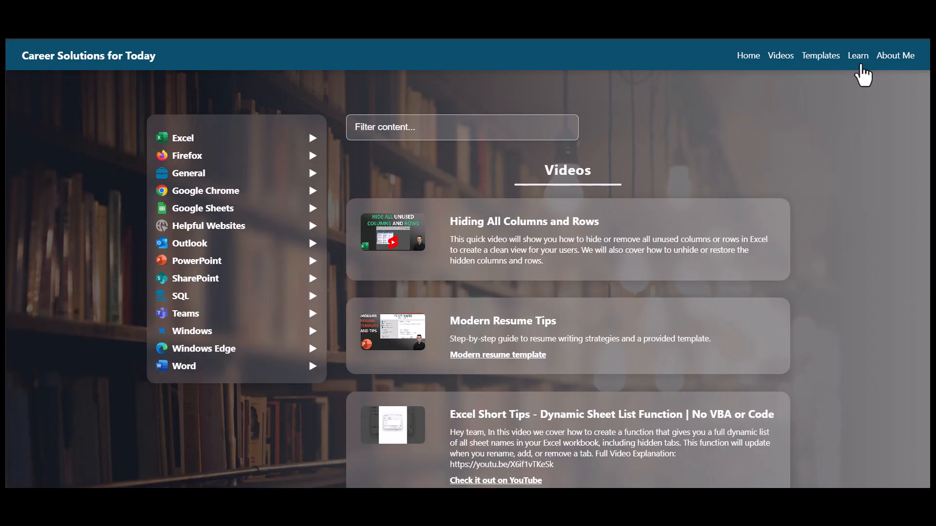
pyautogui.click(531, 128)
pyautogui.write('Practice Workbook')
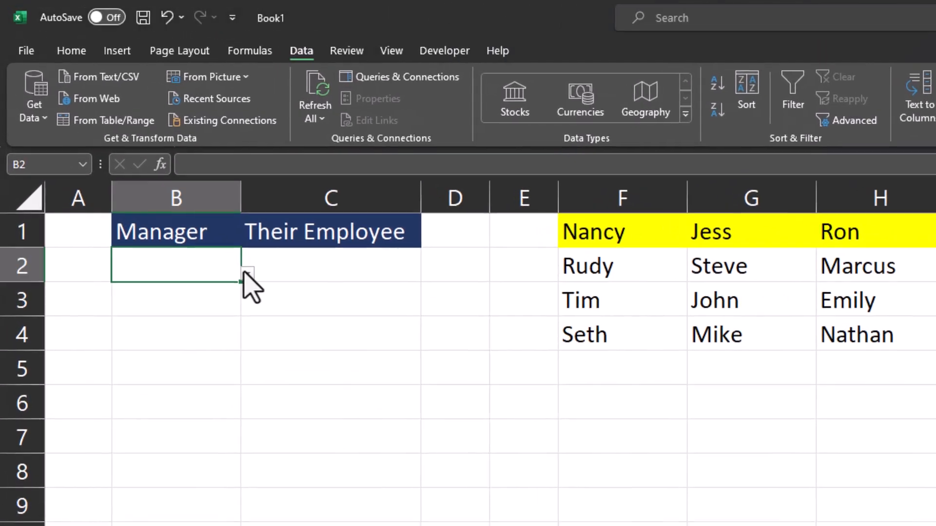
# In the Excel workbook Book1, choose the manager listed in F1 for cell B2 and open the employee dropdown in C2
pyautogui.click(154, 170)
pyautogui.click(188, 294)
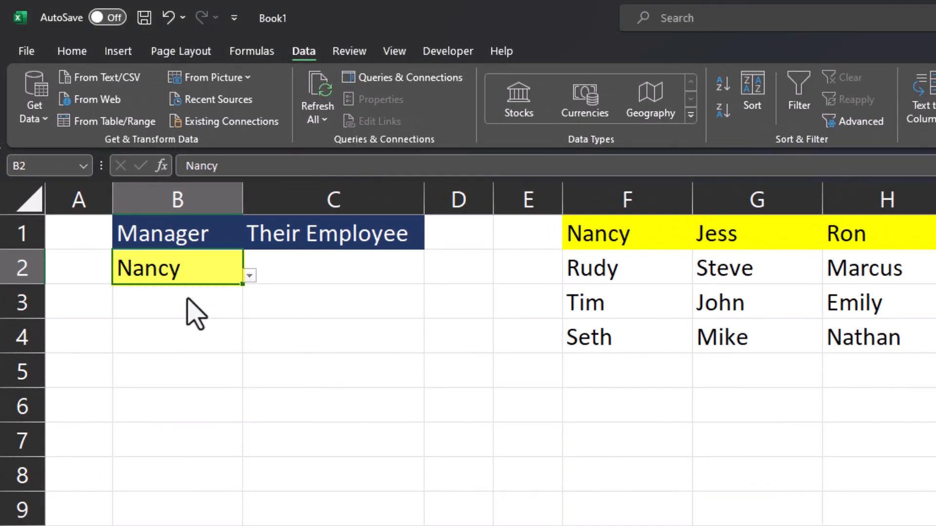
pyautogui.click(363, 274)
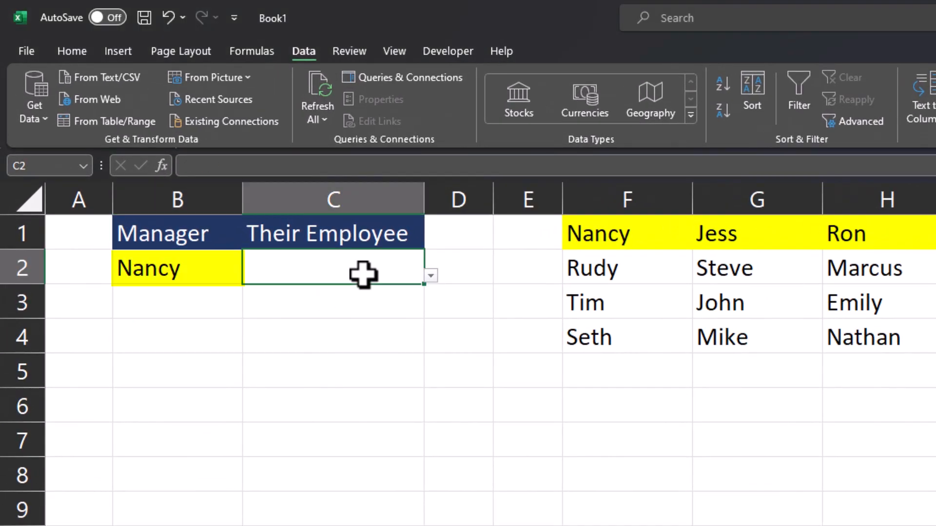
pyautogui.click(430, 279)
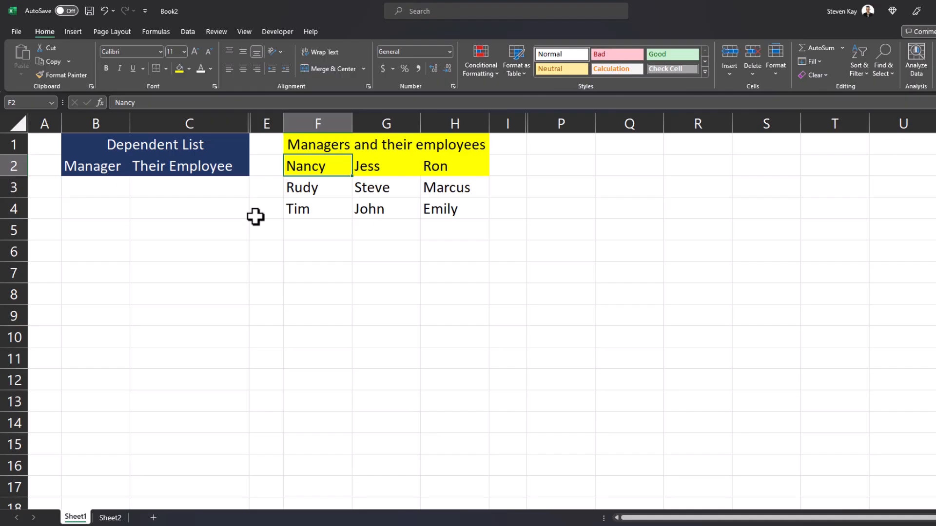
# In Book2, define the workbook-scoped name "managers" for the manager cells F2:H2
pyautogui.moveTo(337, 171); pyautogui.dragTo(470, 168)
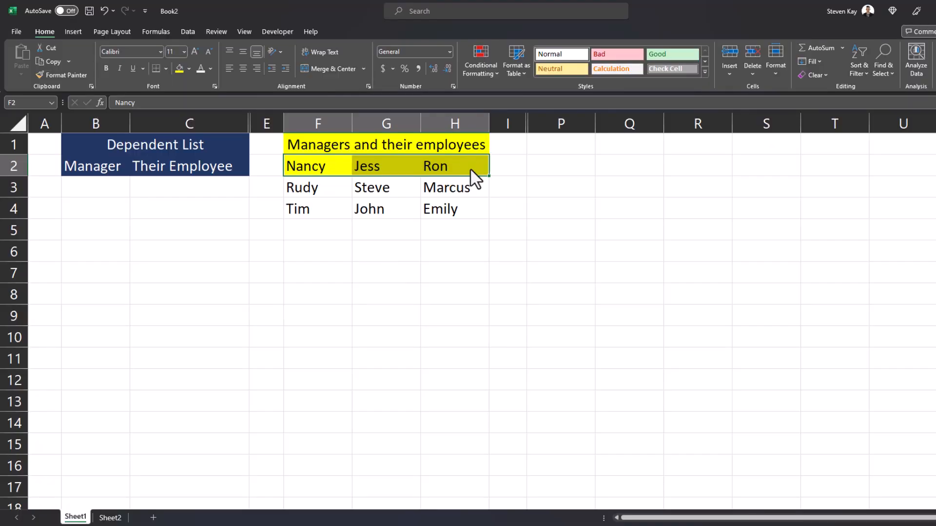
pyautogui.rightClick(470, 168)
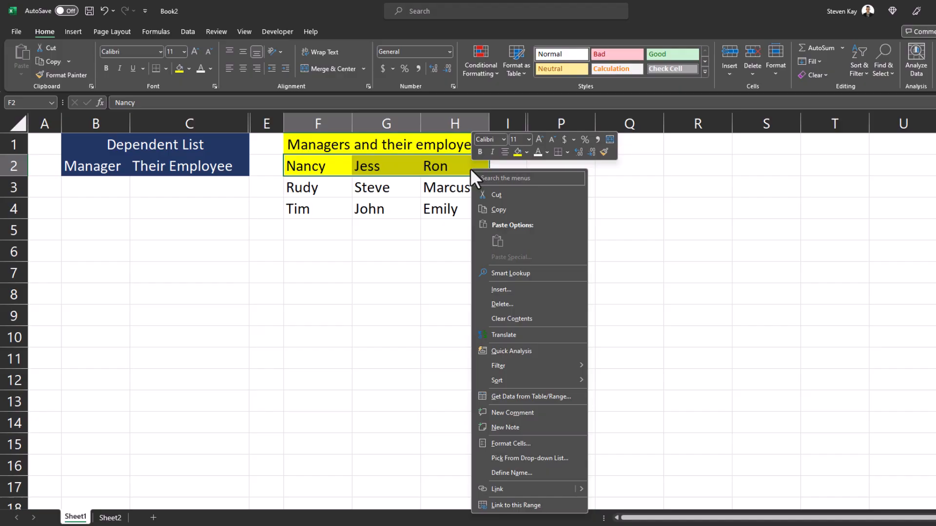
pyautogui.click(531, 472)
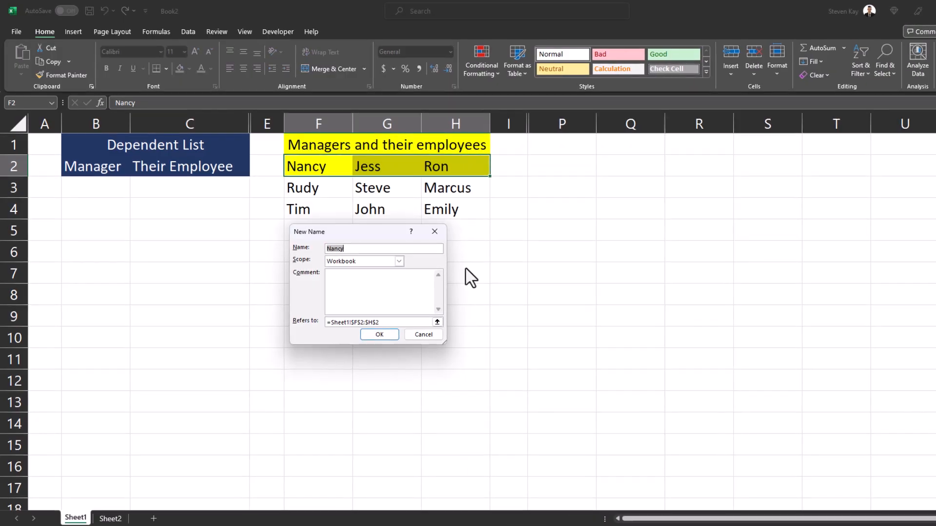
pyautogui.write('managers')
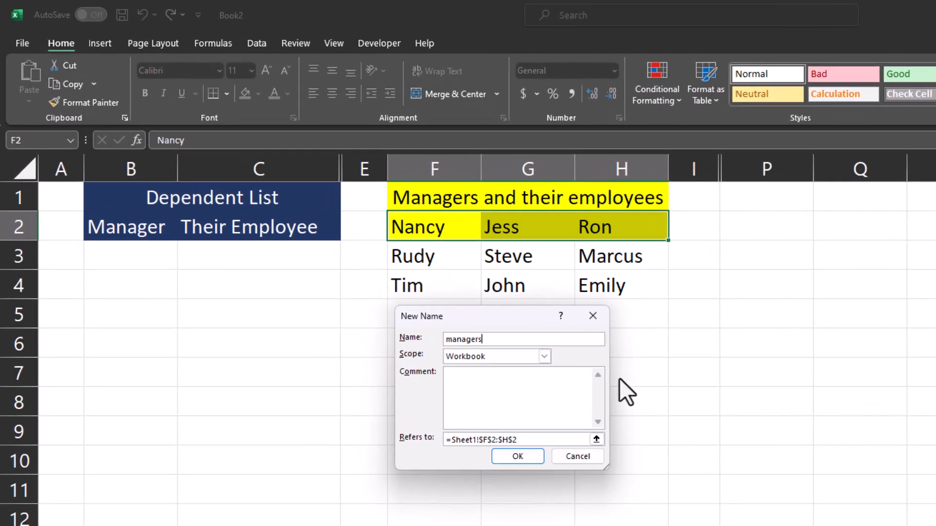
pyautogui.click(531, 458)
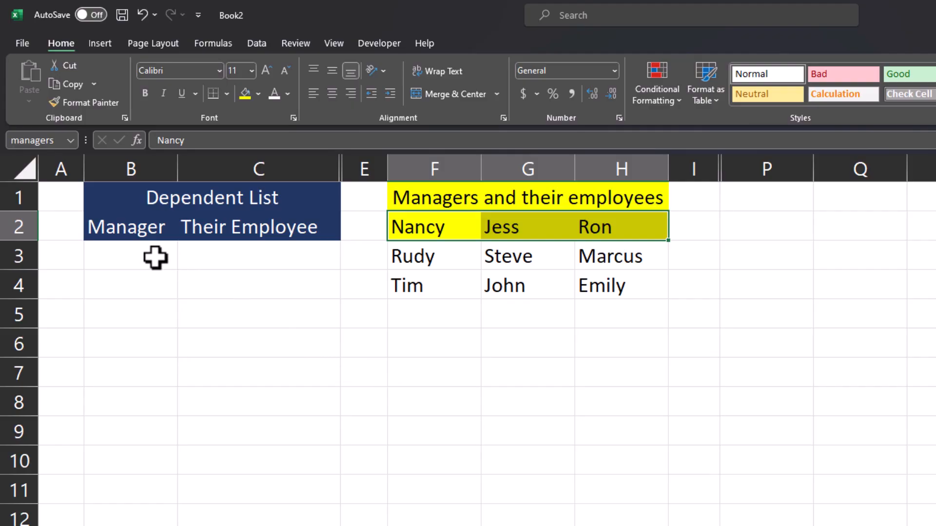
# Add list data validation to the Manager cells B3:B5 with the source =managers
pyautogui.moveTo(155, 257); pyautogui.dragTo(157, 310)
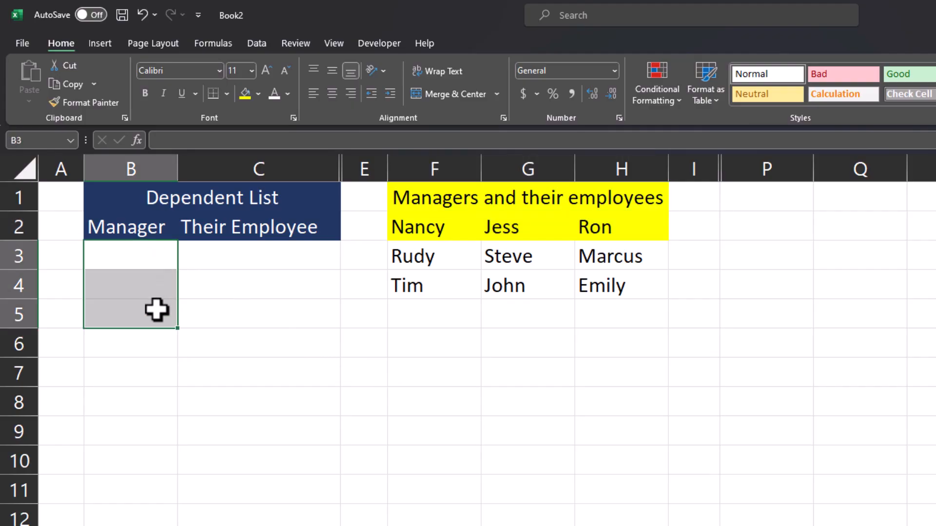
pyautogui.click(256, 43)
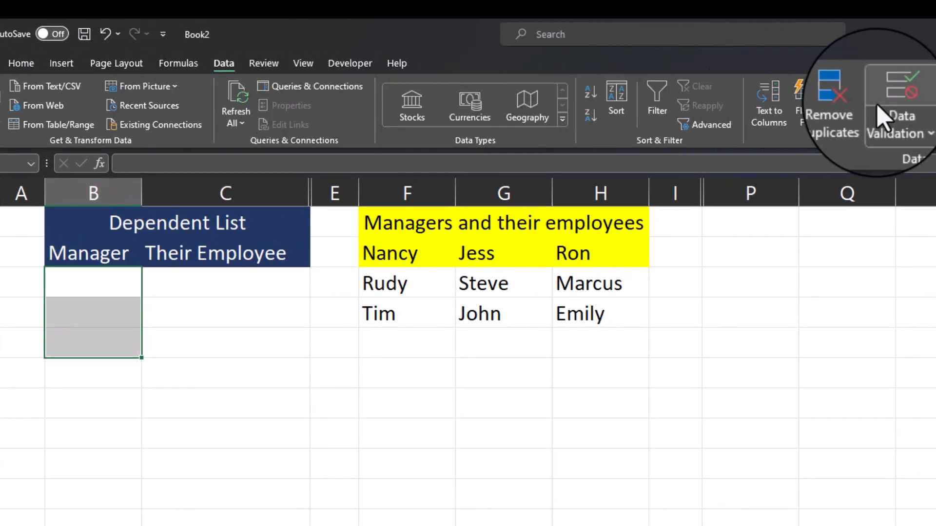
pyautogui.click(889, 102)
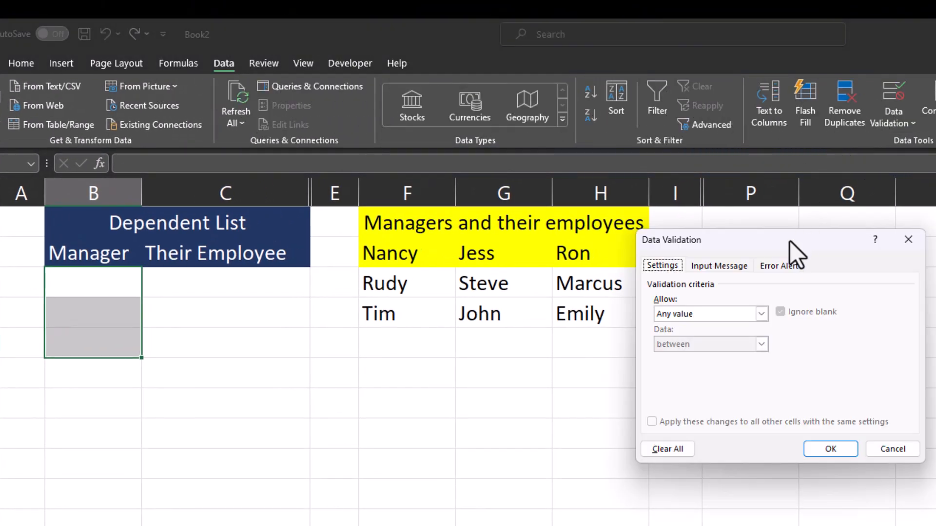
pyautogui.click(763, 315)
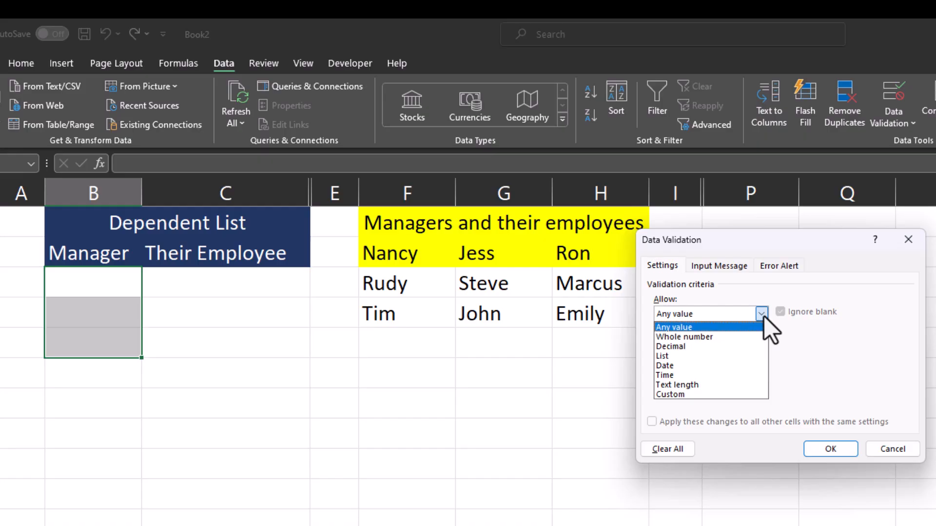
pyautogui.click(744, 356)
pyautogui.click(744, 373)
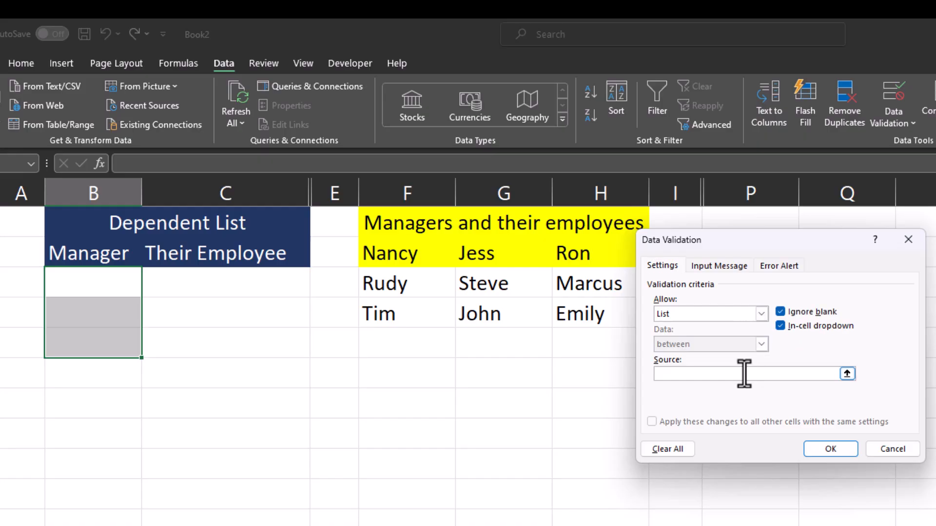
pyautogui.write('=ma')
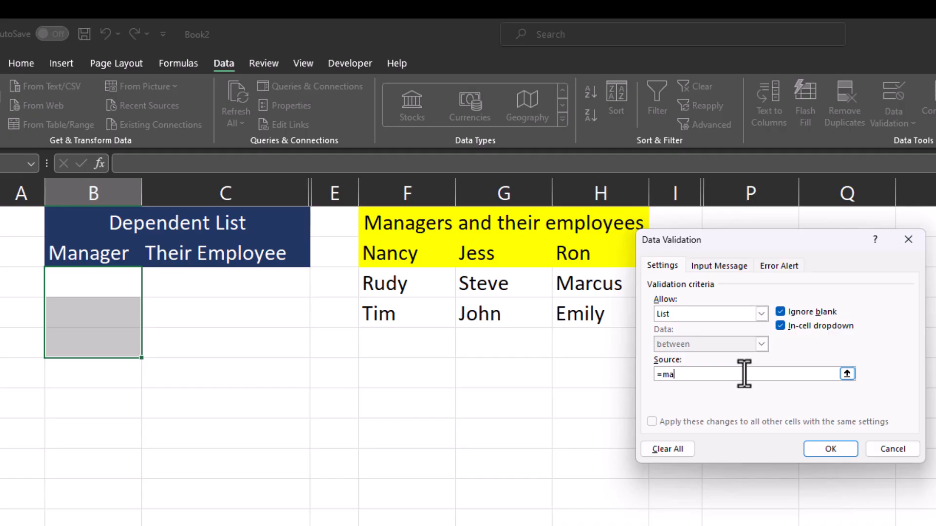
pyautogui.write('nagers')
pyautogui.click(809, 444)
# Check the manager choices offered by the dropdown in B3 without picking one
pyautogui.click(133, 283)
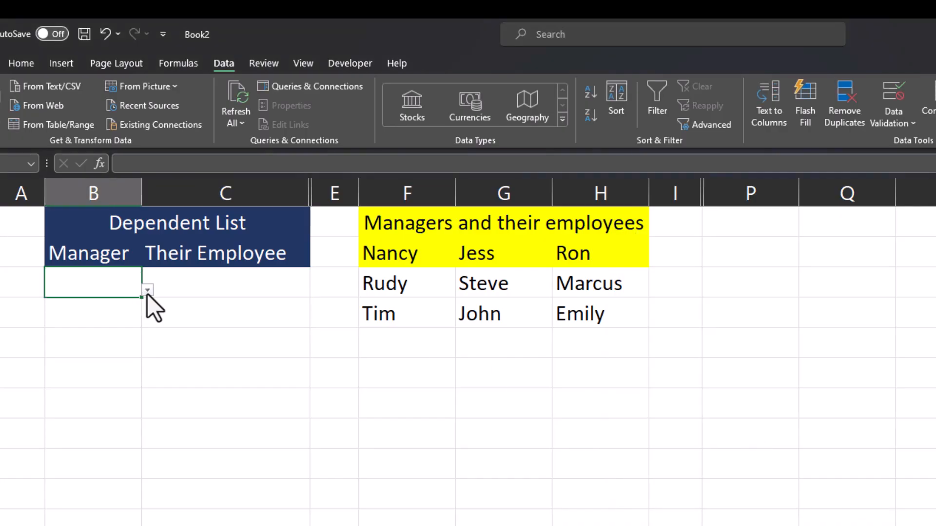
pyautogui.click(148, 292)
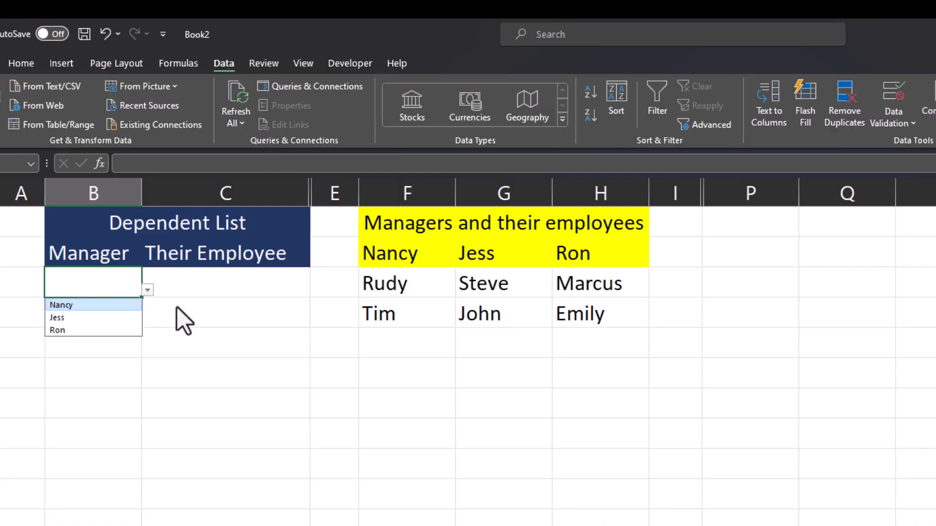
pyautogui.click(328, 311)
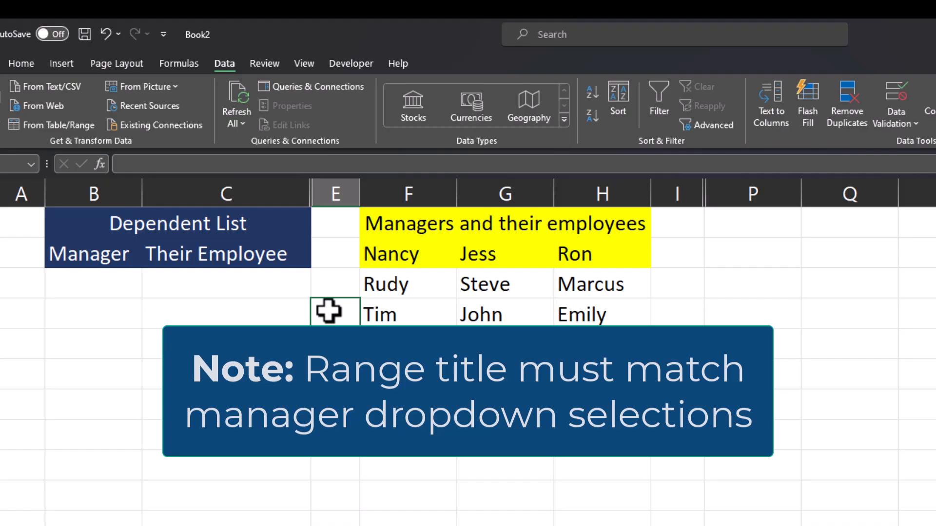
pyautogui.click(324, 334)
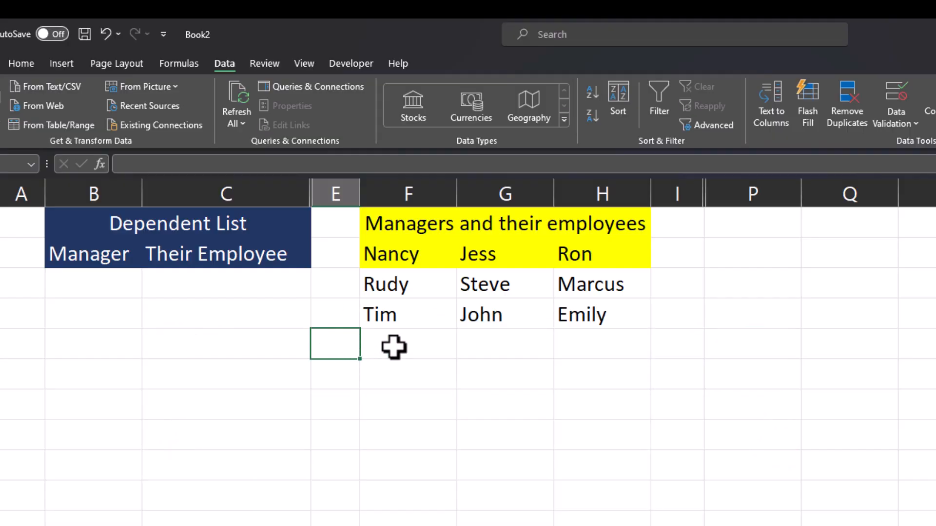
# Name the employee range F3:F4 exactly after the manager in F2
pyautogui.moveTo(420, 285); pyautogui.dragTo(424, 309)
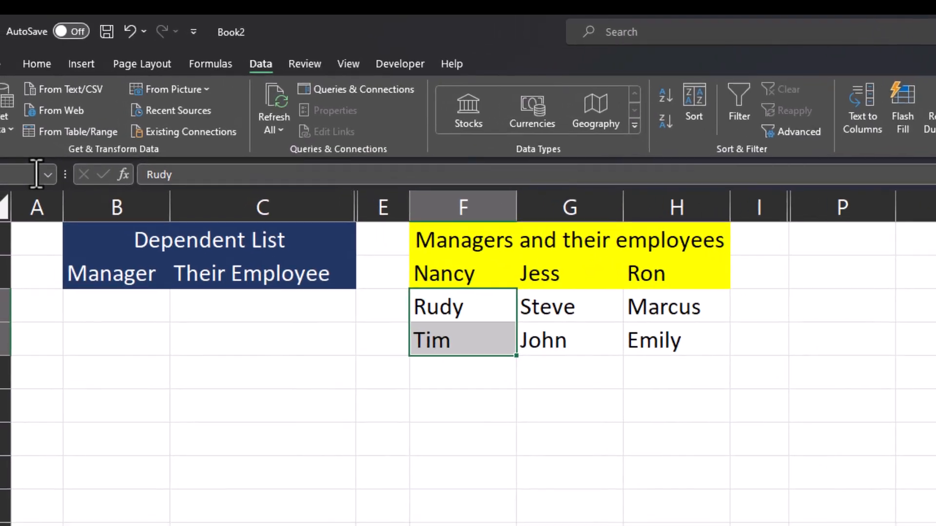
pyautogui.click(20, 164)
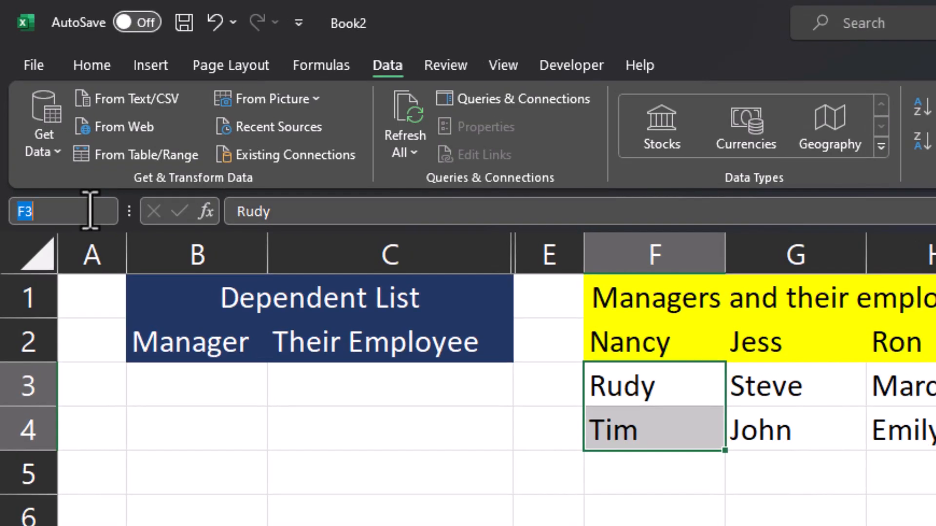
pyautogui.write('Nancy')
pyautogui.press('Return')
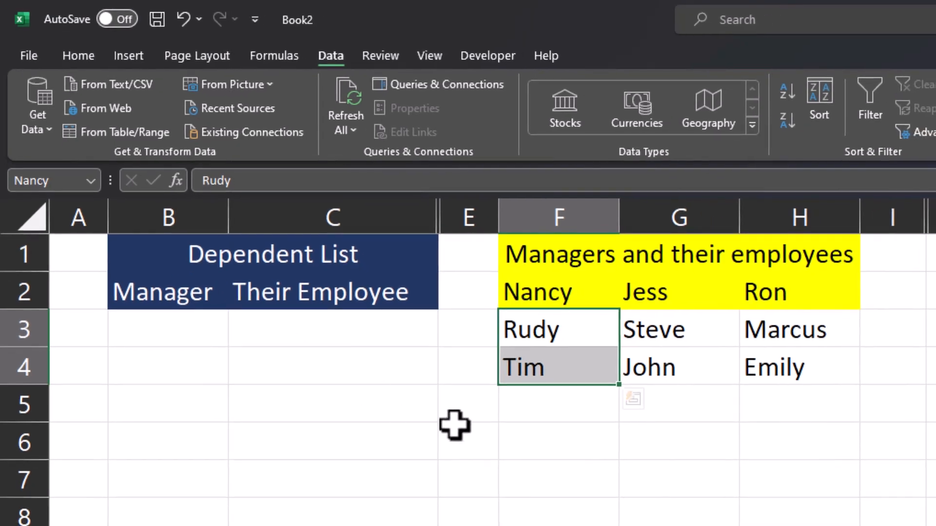
# Name the employee range G3:G4 exactly after the manager in G2
pyautogui.moveTo(710, 372); pyautogui.dragTo(710, 334)
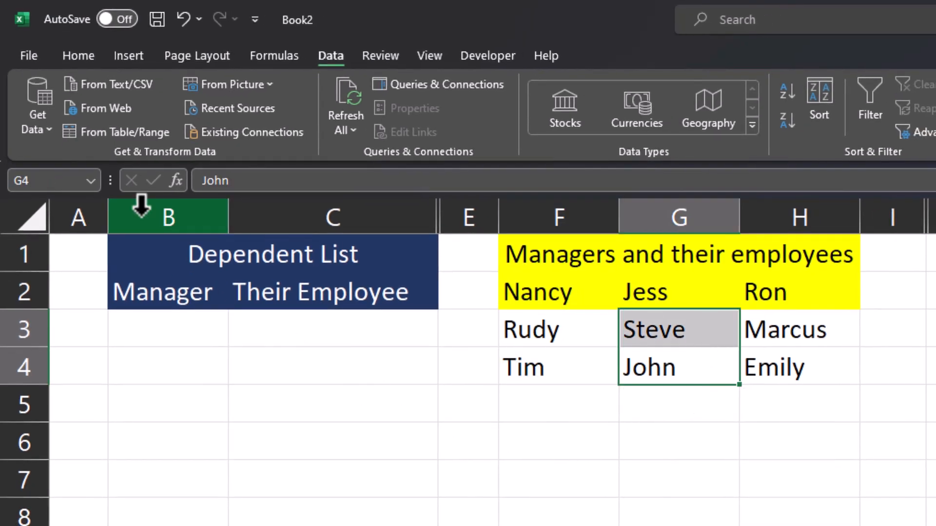
pyautogui.click(46, 187)
pyautogui.write('Jess')
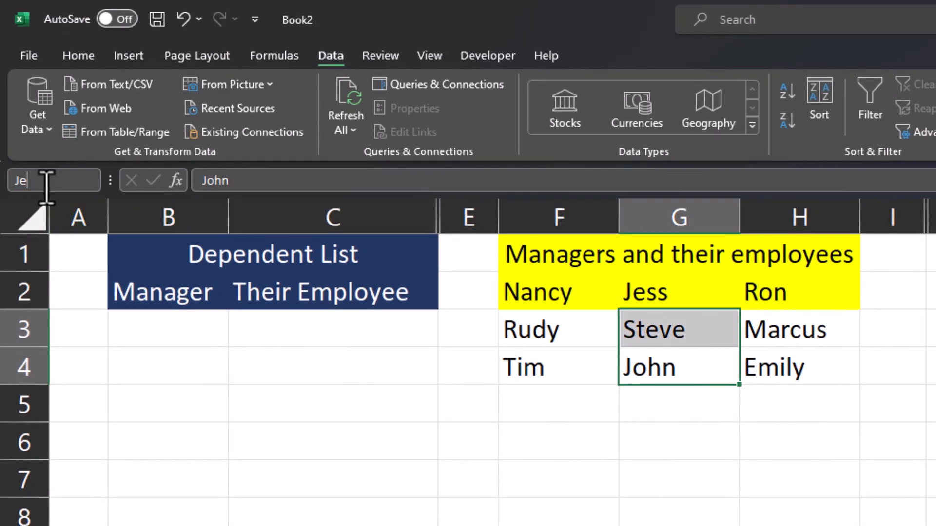
pyautogui.press('Return')
# Name the employee range H3:H4 exactly after the manager in H2
pyautogui.moveTo(840, 343); pyautogui.dragTo(842, 360)
pyautogui.click(56, 181)
pyautogui.write('Ron')
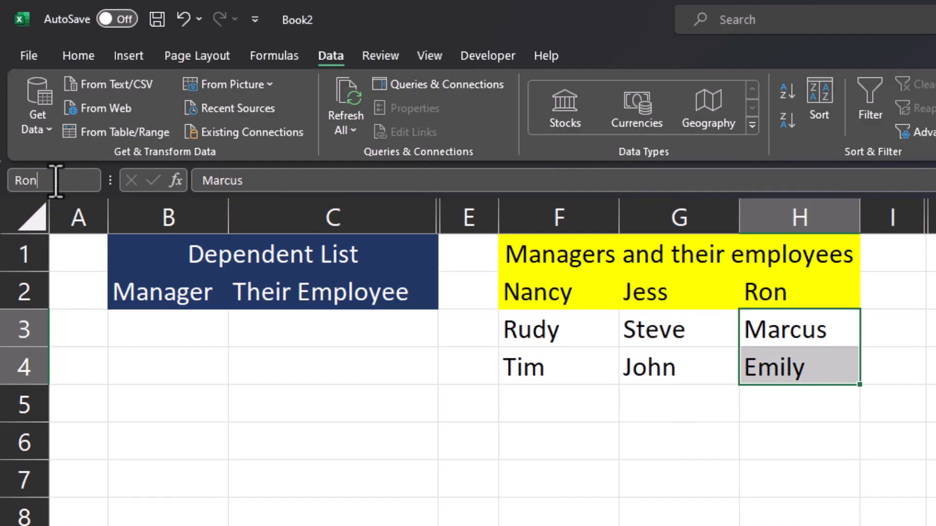
pyautogui.press('Return')
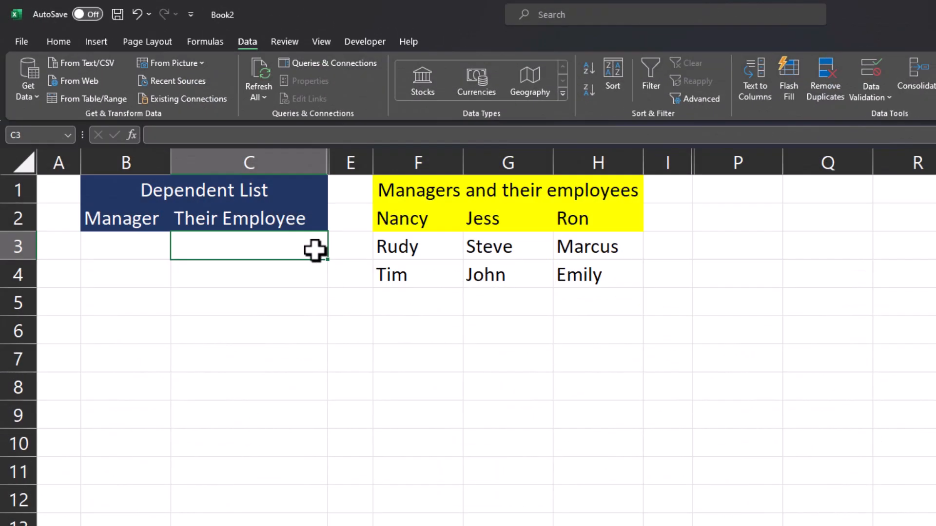
# Restrict the employee cells C3:C5 to list values with data validation, keeping the in-cell dropdown
pyautogui.moveTo(314, 248); pyautogui.dragTo(310, 300)
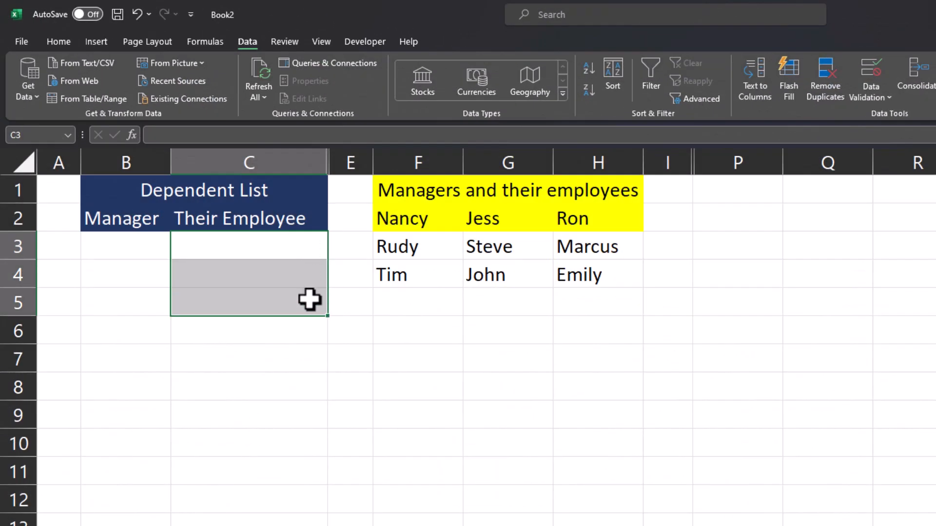
pyautogui.click(857, 76)
pyautogui.click(660, 223)
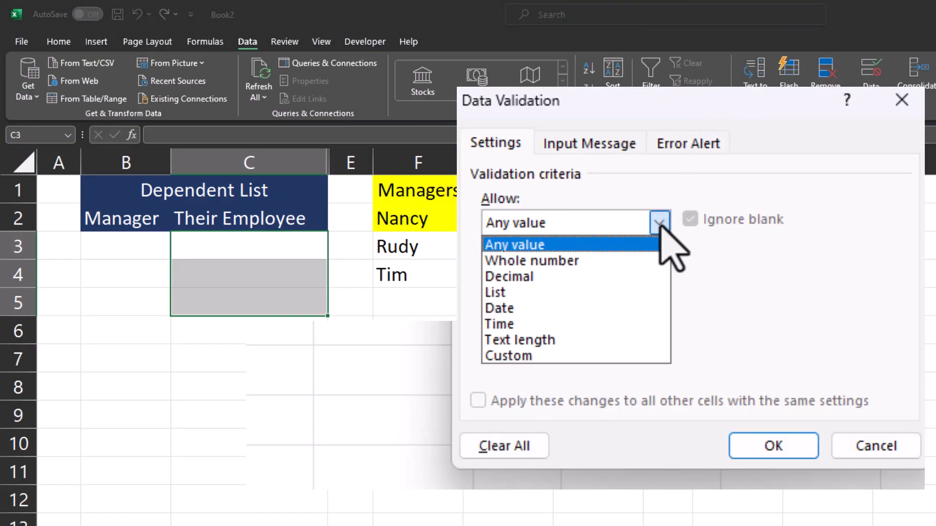
pyautogui.click(619, 292)
pyautogui.click(607, 321)
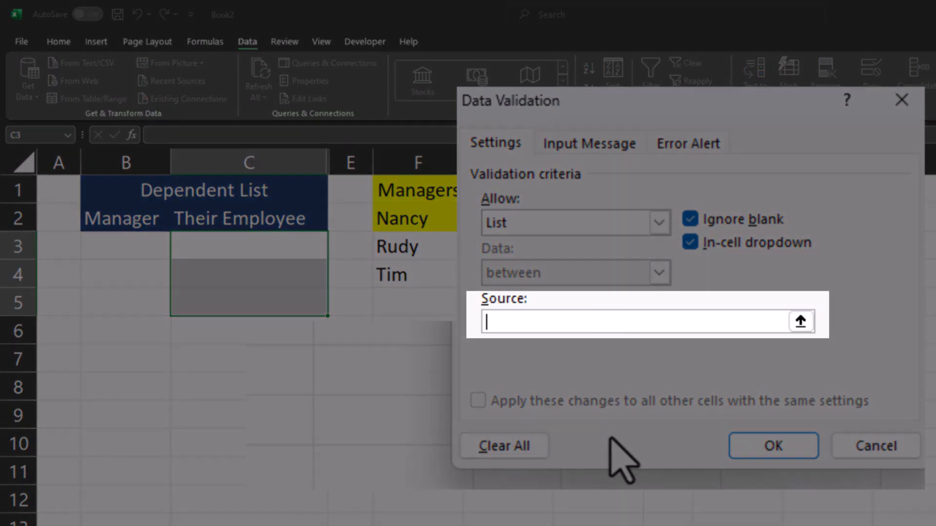
# Set the list source for C3:C5 to =INDIRECT($B3) and apply the validation despite the source currently evaluating to an error
pyautogui.write('=INDIRECT')
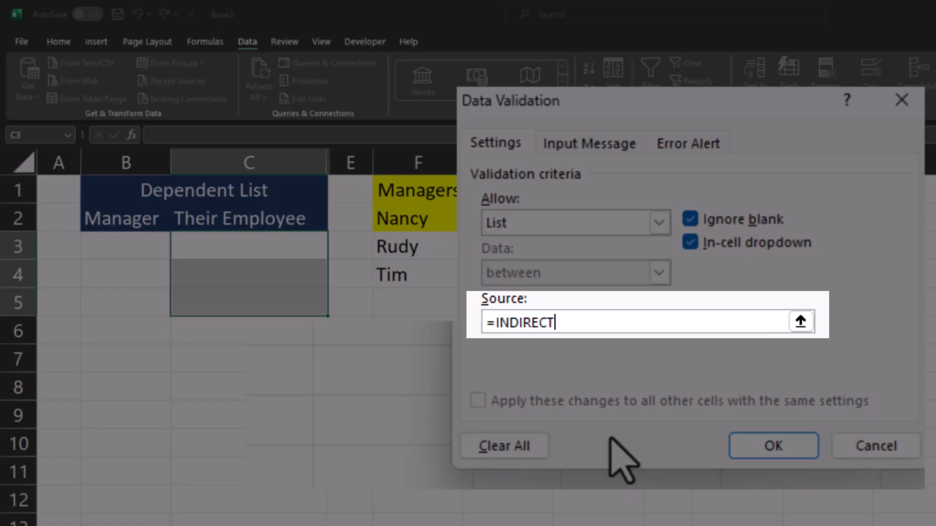
pyautogui.write('(')
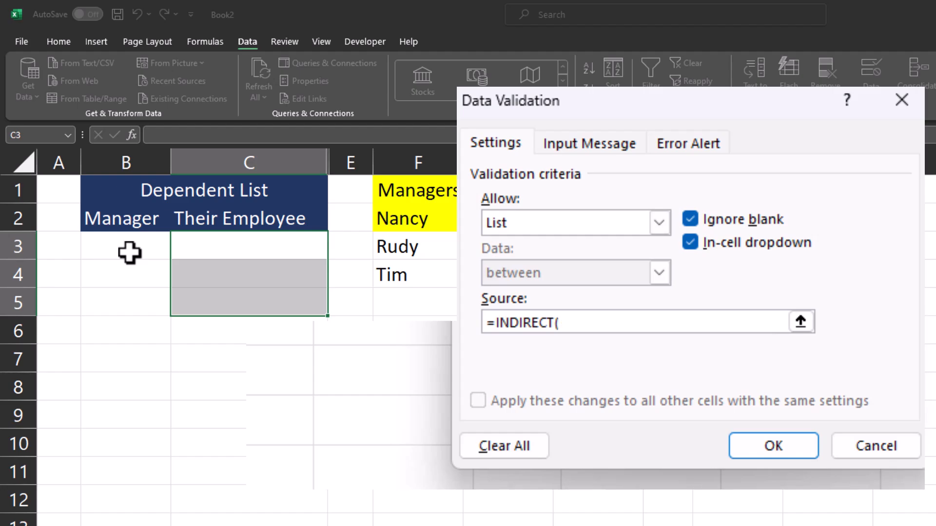
pyautogui.click(130, 251)
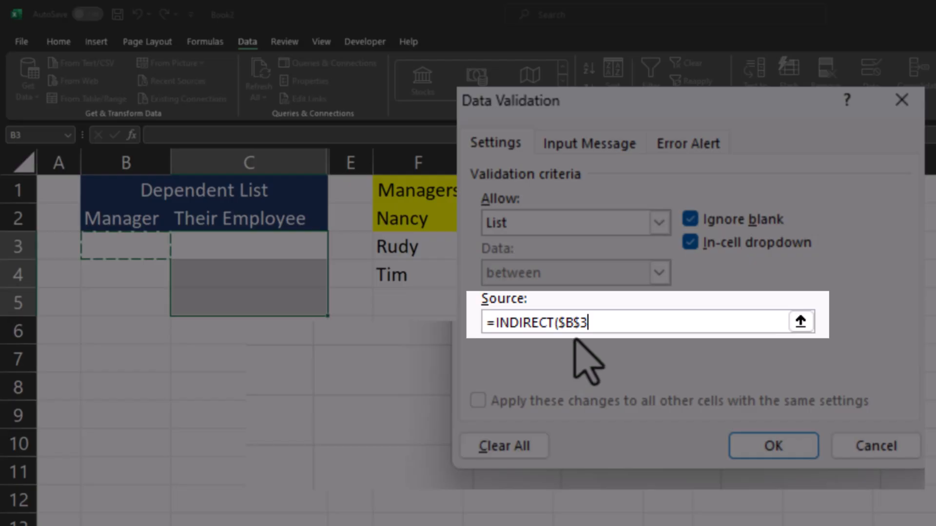
pyautogui.click(577, 323)
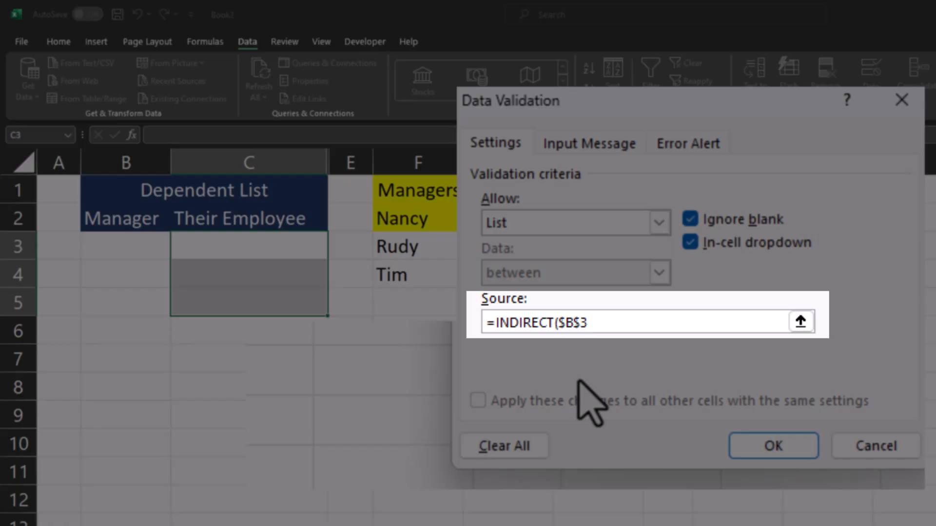
pyautogui.press('BackSpace')
pyautogui.click(606, 324)
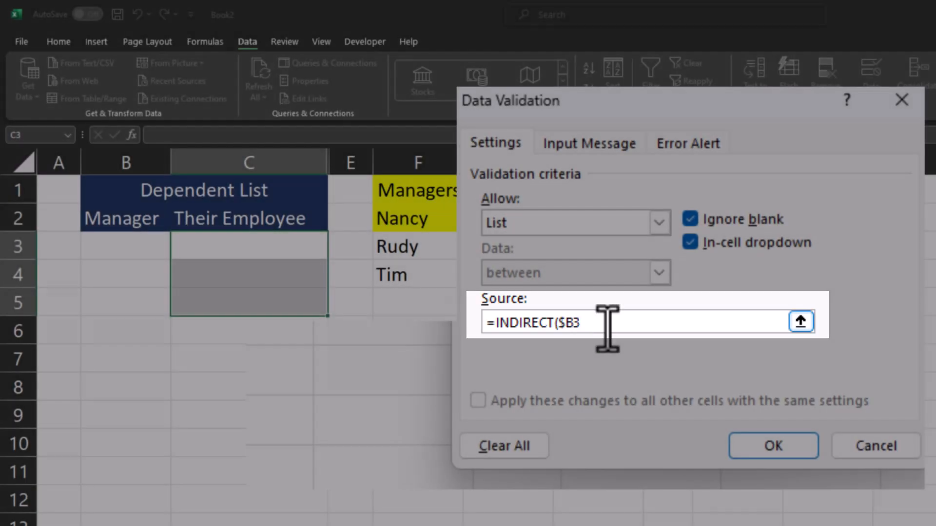
pyautogui.write(')')
pyautogui.click(737, 441)
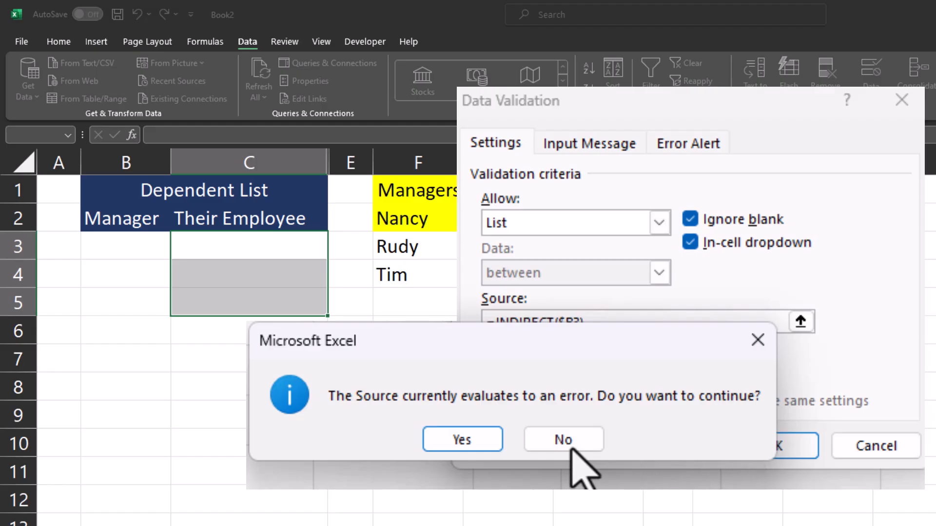
pyautogui.click(488, 448)
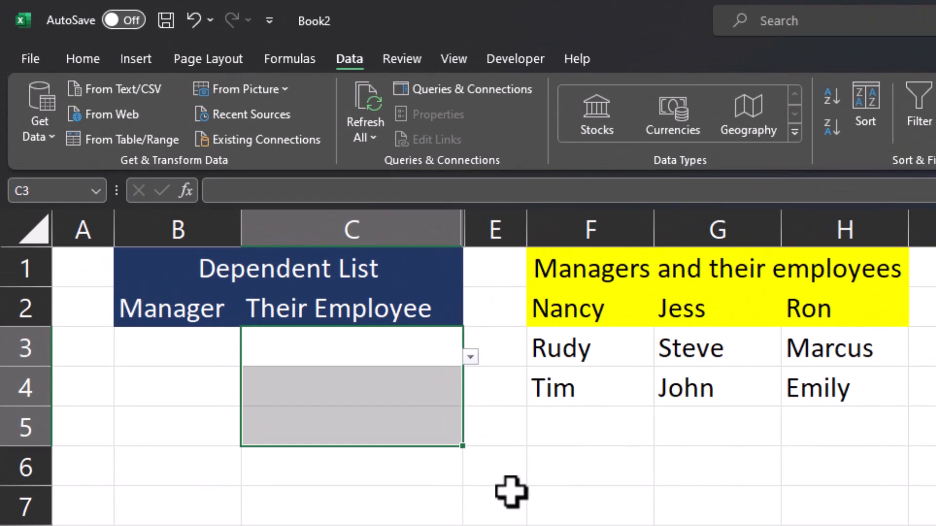
# Test the dependent list by choosing the manager from G2 in B3 and opening the employee choices in C3
pyautogui.click(194, 353)
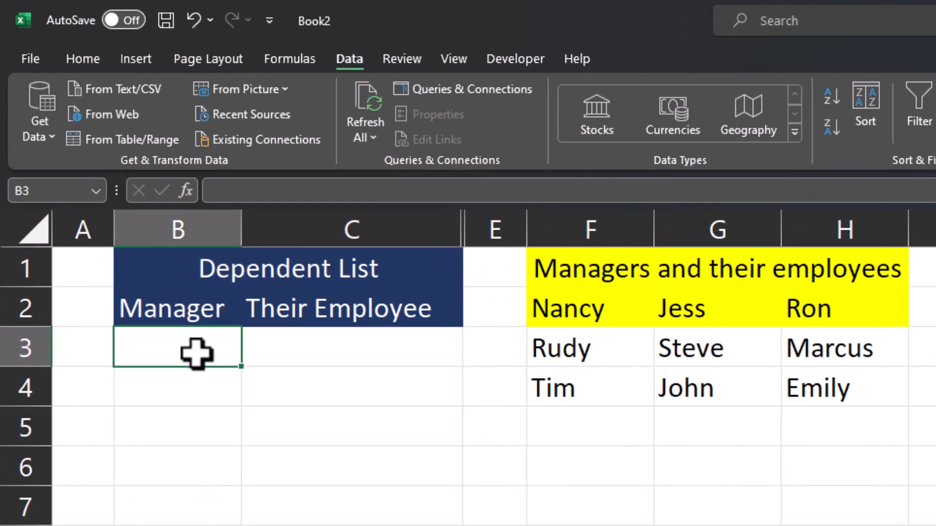
pyautogui.click(249, 358)
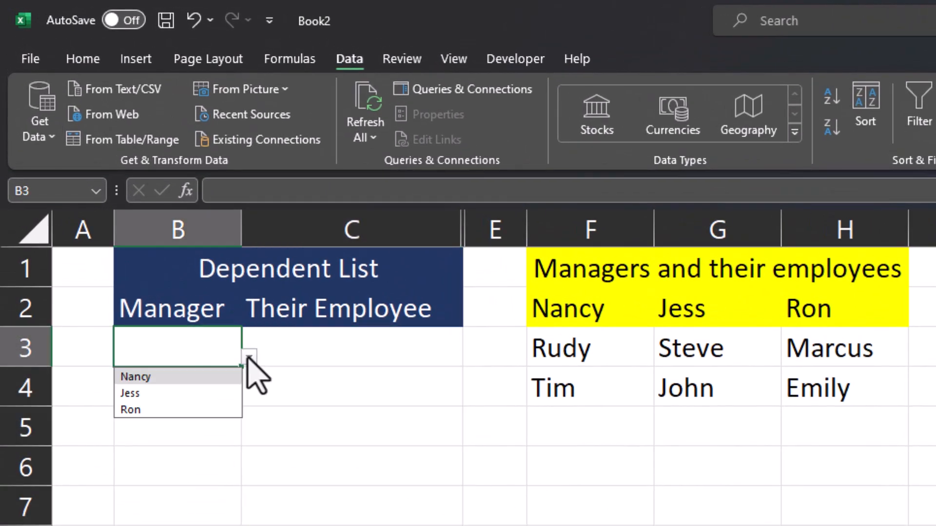
pyautogui.click(223, 395)
pyautogui.click(448, 354)
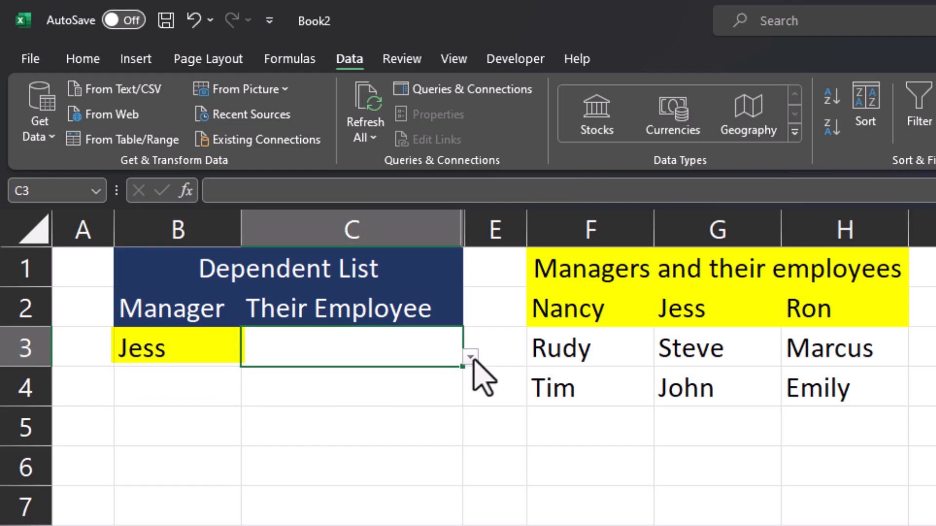
pyautogui.click(472, 359)
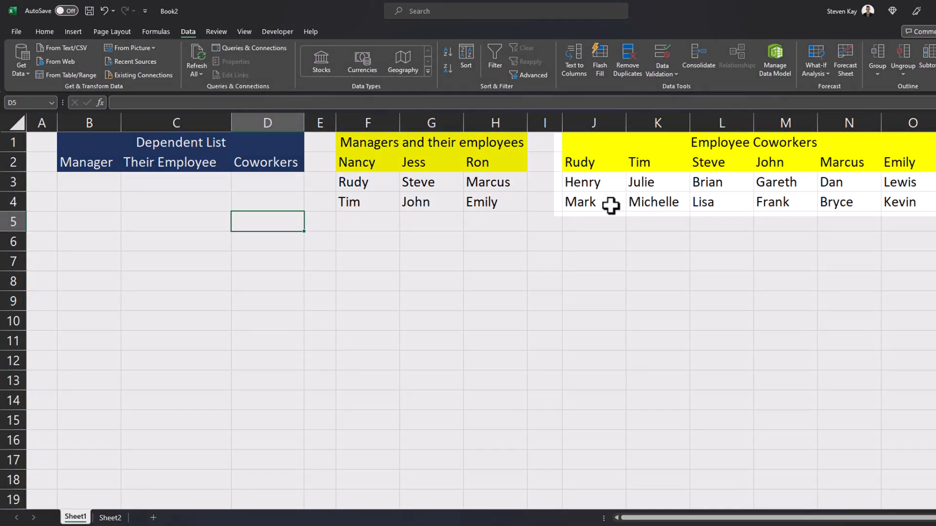
# Name each two-cell coworker range from J3:J4 through O3:O4 after the employee heading its column in row 2
pyautogui.moveTo(610, 203); pyautogui.dragTo(594, 183)
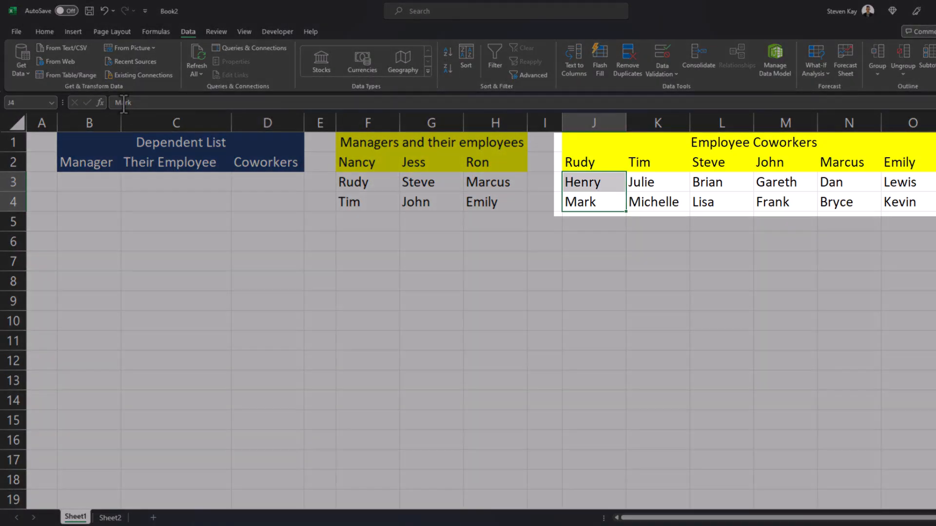
pyautogui.moveTo(679, 202); pyautogui.dragTo(667, 183)
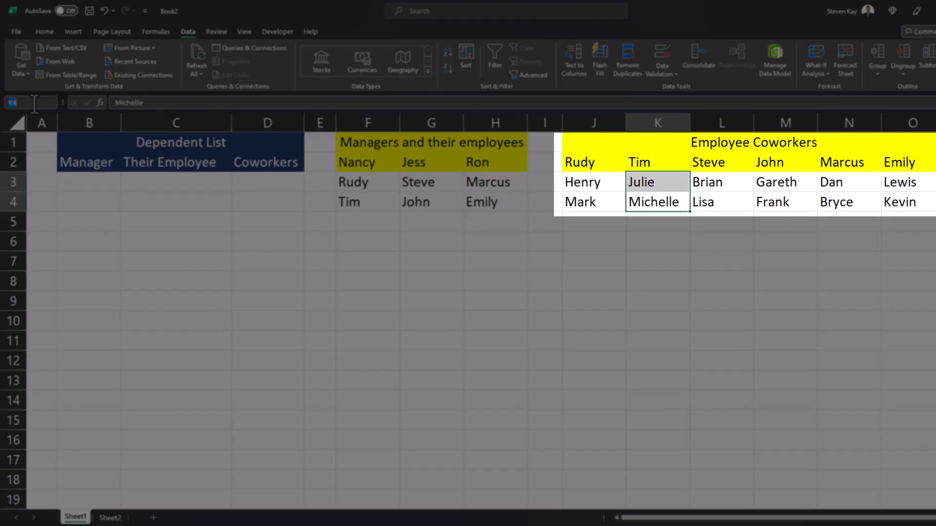
pyautogui.click(726, 199)
pyautogui.moveTo(726, 199); pyautogui.dragTo(717, 182)
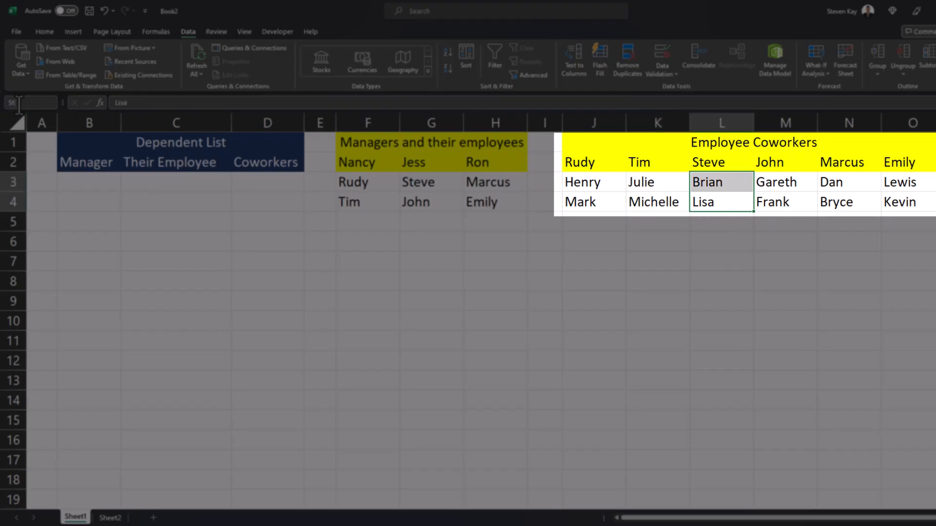
pyautogui.moveTo(788, 203); pyautogui.dragTo(780, 183)
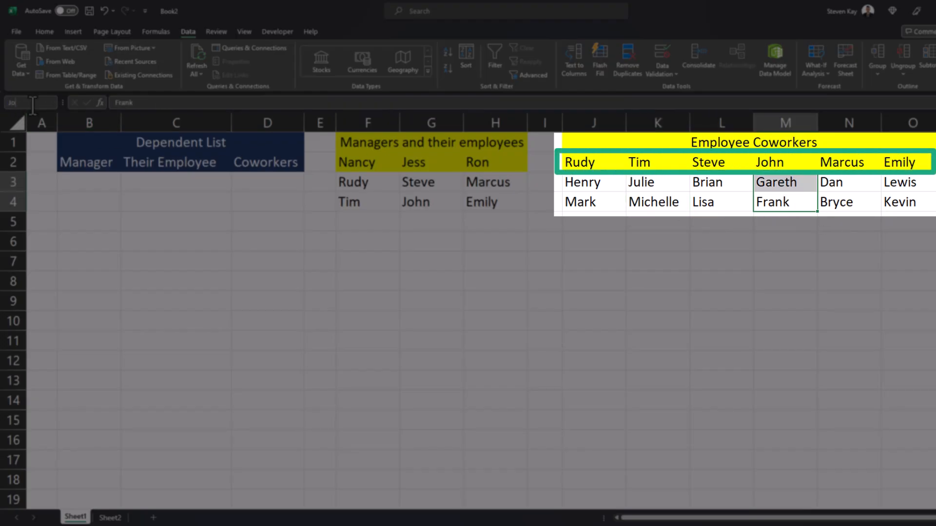
pyautogui.moveTo(835, 201); pyautogui.dragTo(831, 182)
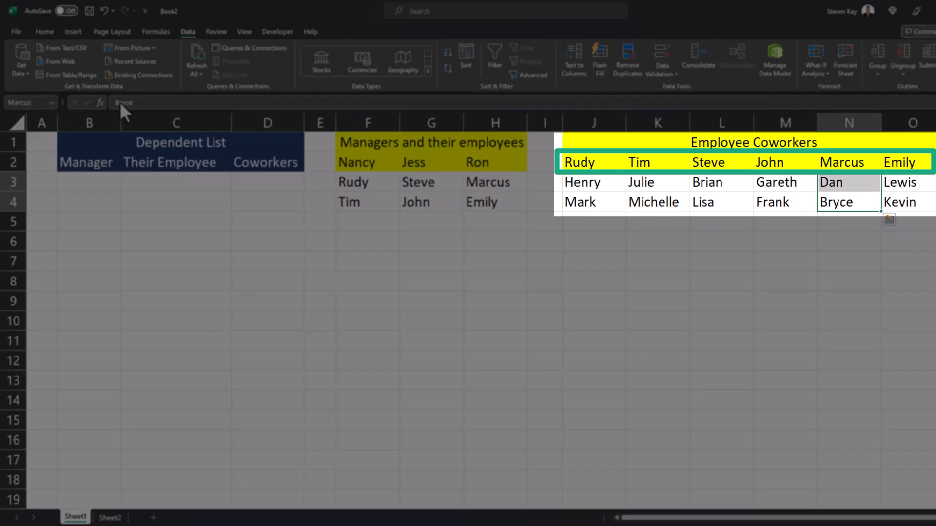
pyautogui.moveTo(902, 202); pyautogui.dragTo(918, 184)
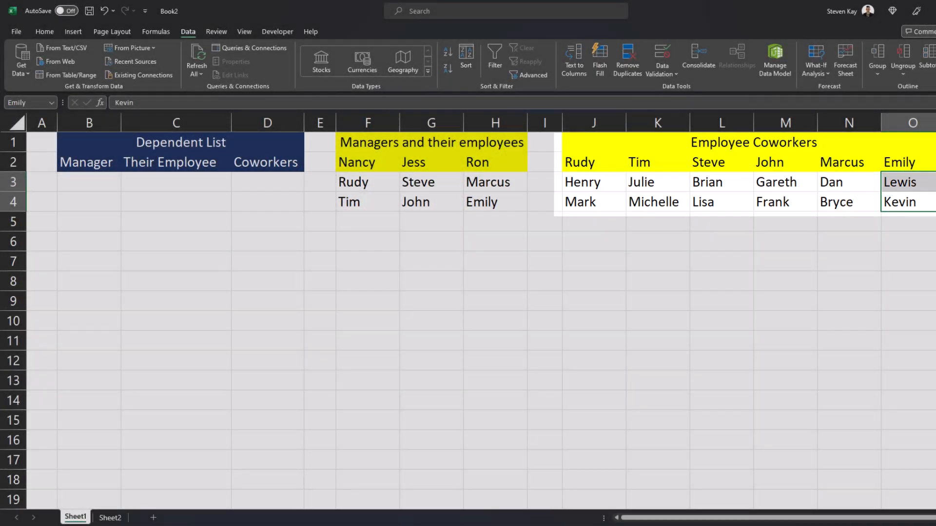
pyautogui.click(277, 268)
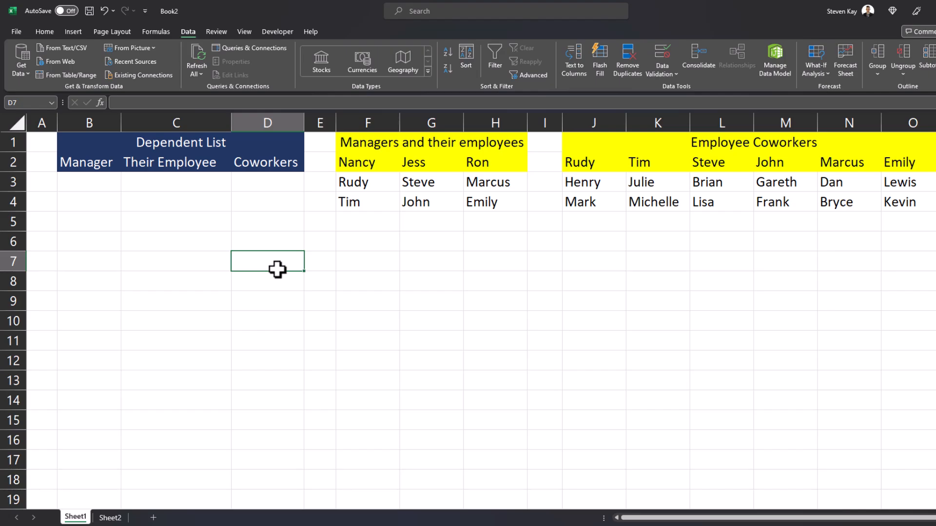
# Restrict the coworker cells D3:D5 to list values with data validation, keeping the in-cell dropdown
pyautogui.moveTo(280, 181); pyautogui.dragTo(279, 214)
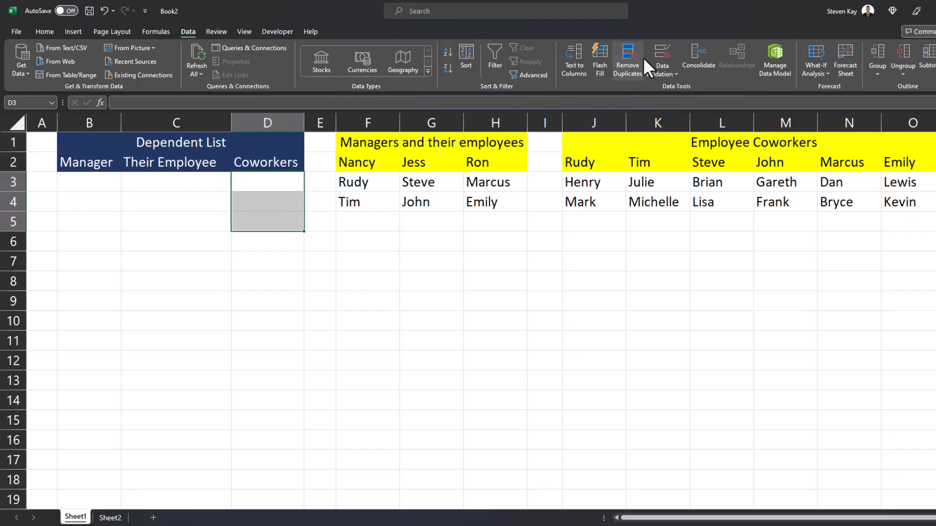
pyautogui.click(664, 60)
pyautogui.click(572, 207)
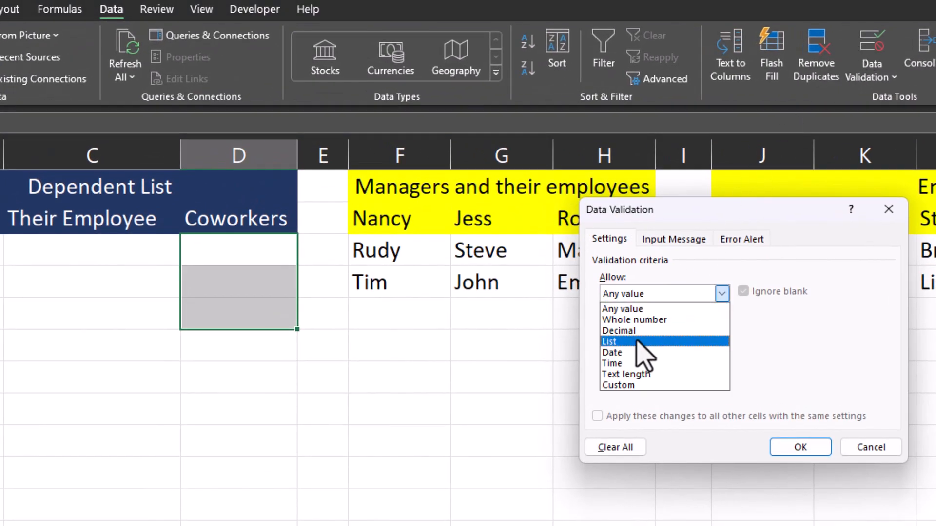
pyautogui.click(636, 341)
pyautogui.click(653, 363)
# Set the list source for D3:D5 to =INDIRECT($C3) and apply the validation
pyautogui.write('=INDI')
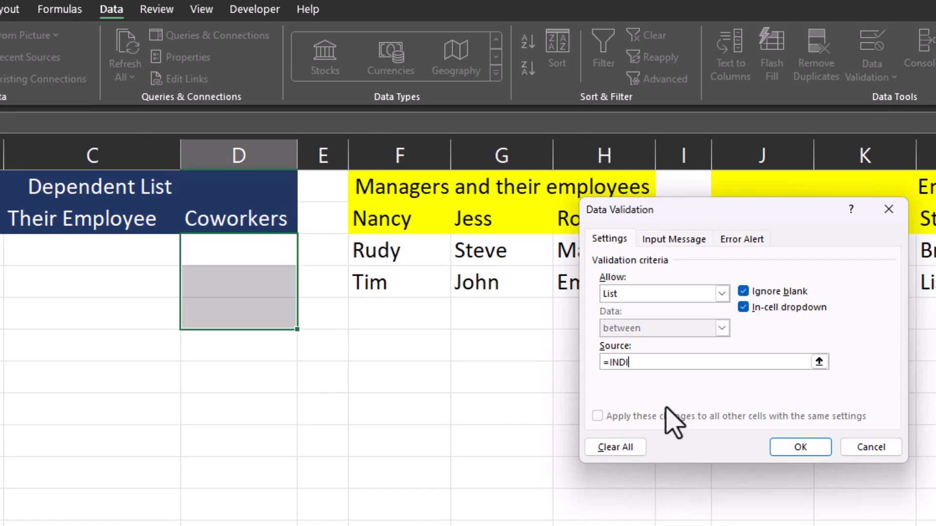
pyautogui.write('RECT(')
pyautogui.click(156, 261)
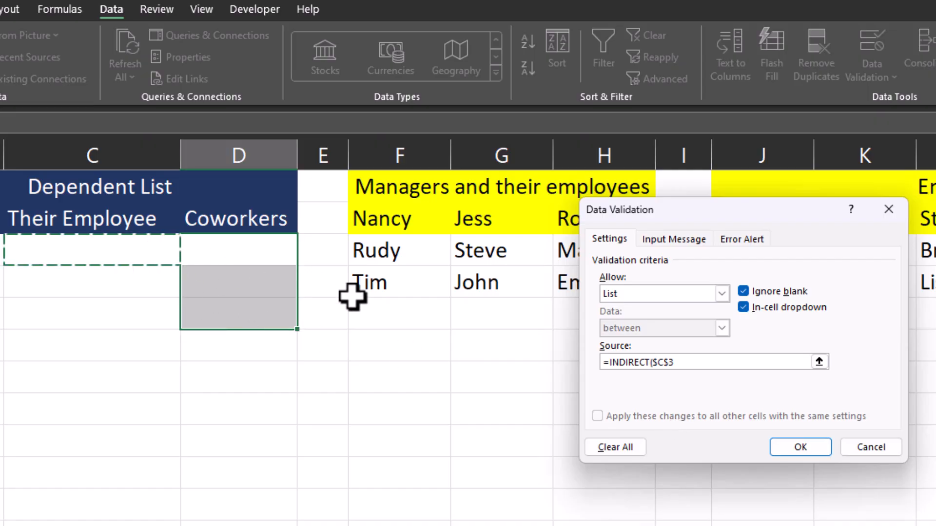
pyautogui.click(665, 362)
pyautogui.press('BackSpace')
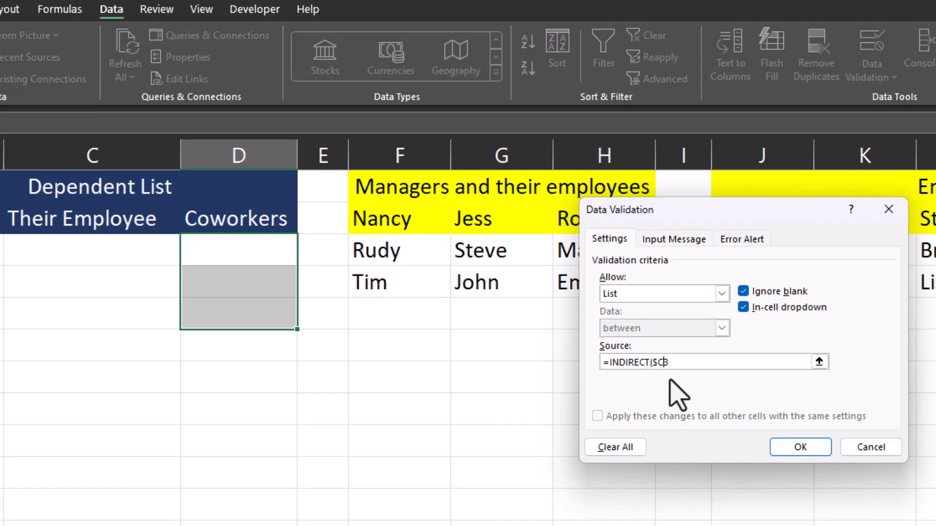
pyautogui.press('Right')
pyautogui.write(')')
pyautogui.click(779, 446)
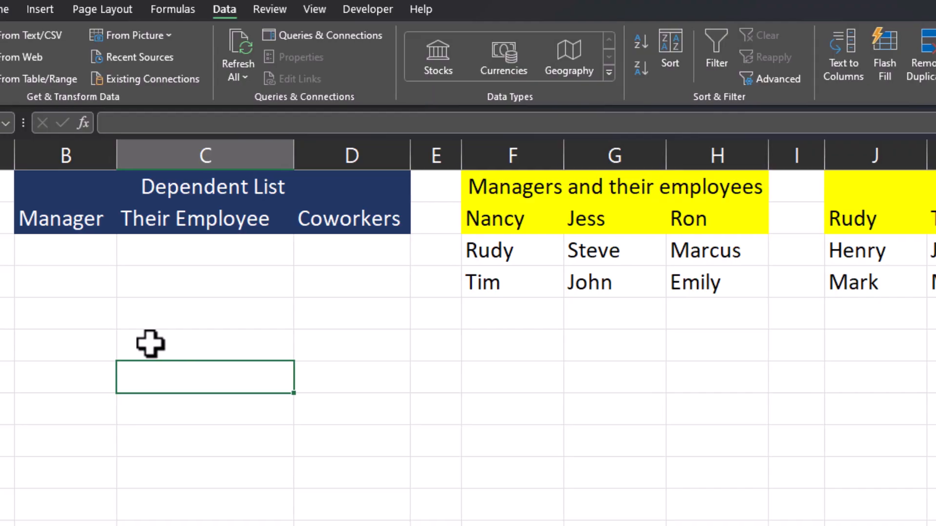
# Choose the manager from H2 in the dropdown of B3
pyautogui.click(100, 261)
pyautogui.click(125, 257)
pyautogui.click(73, 303)
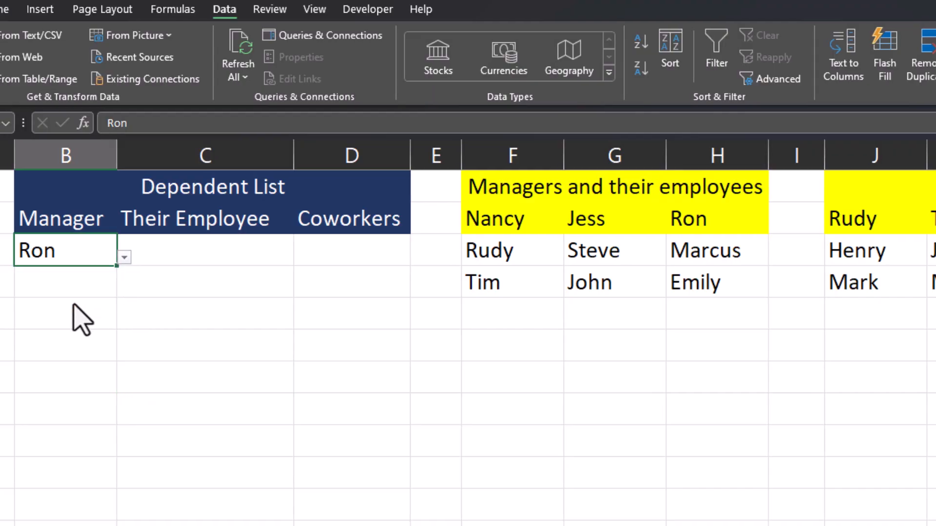
# Choose the employee from H4 in the dropdown of C3 and open the coworker choices in D3
pyautogui.click(215, 261)
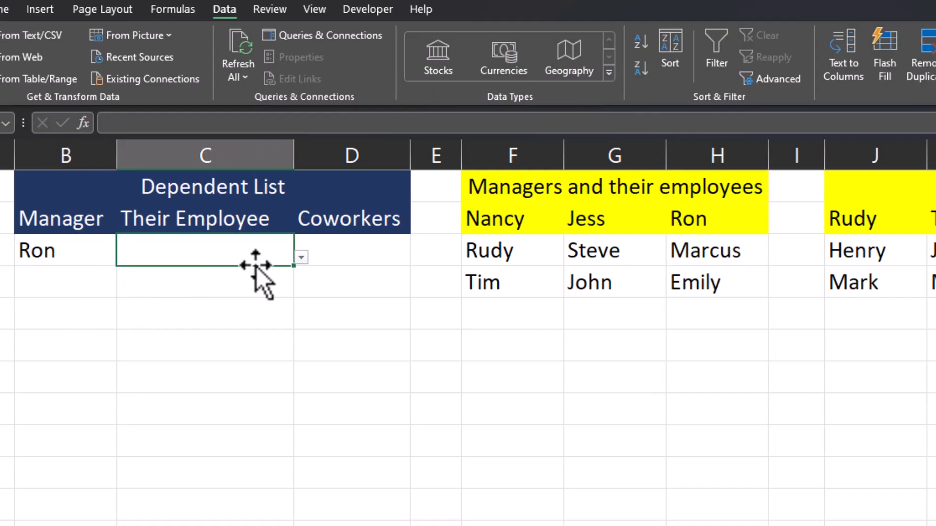
pyautogui.click(301, 257)
pyautogui.click(269, 290)
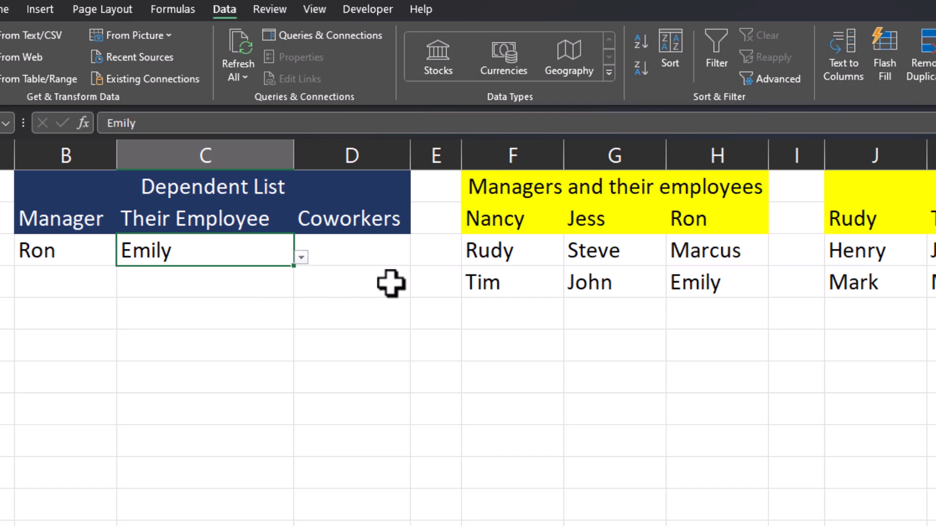
pyautogui.click(395, 257)
pyautogui.click(417, 257)
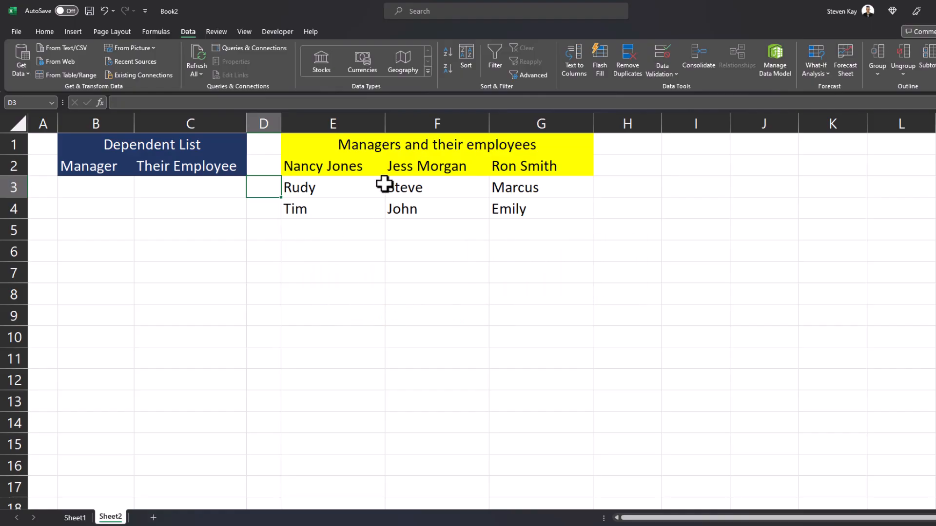
# Assign a range name to the full-name manager headings E2:G2 on Sheet2
pyautogui.moveTo(373, 172); pyautogui.dragTo(571, 169)
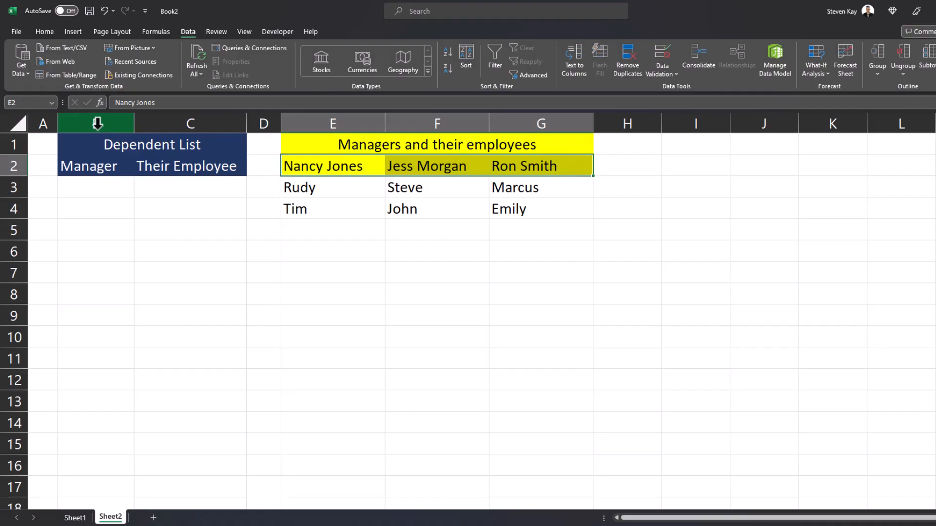
pyautogui.click(35, 103)
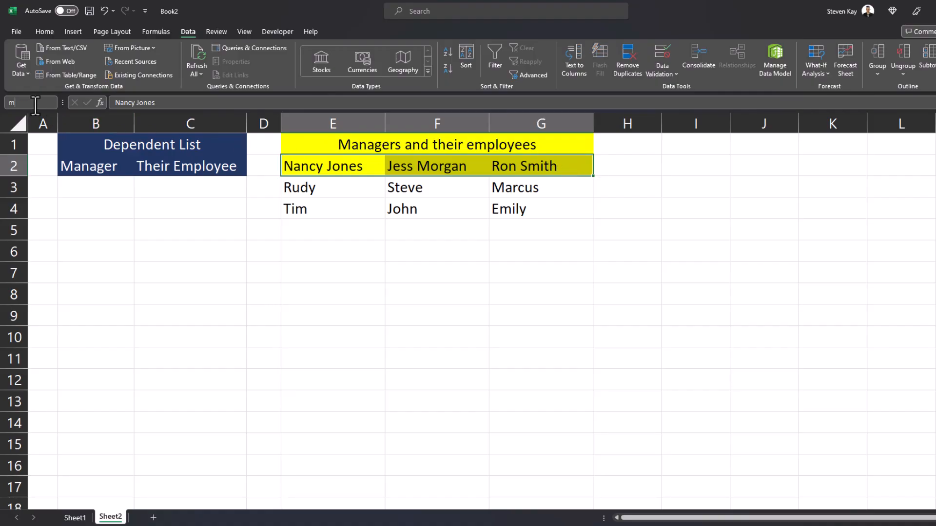
pyautogui.click(265, 238)
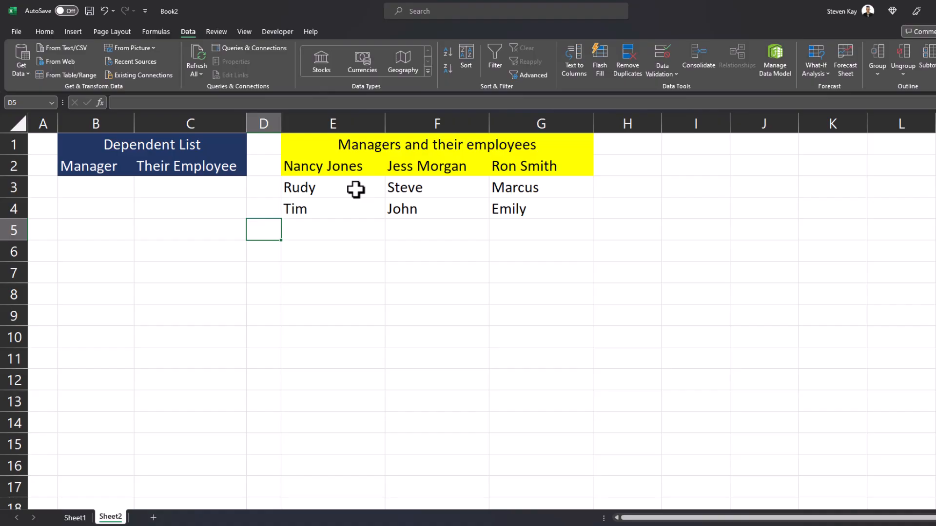
# Define a workbook-level name for E3:E4, using the full name of the manager in E2 without the space
pyautogui.moveTo(356, 189); pyautogui.dragTo(359, 204)
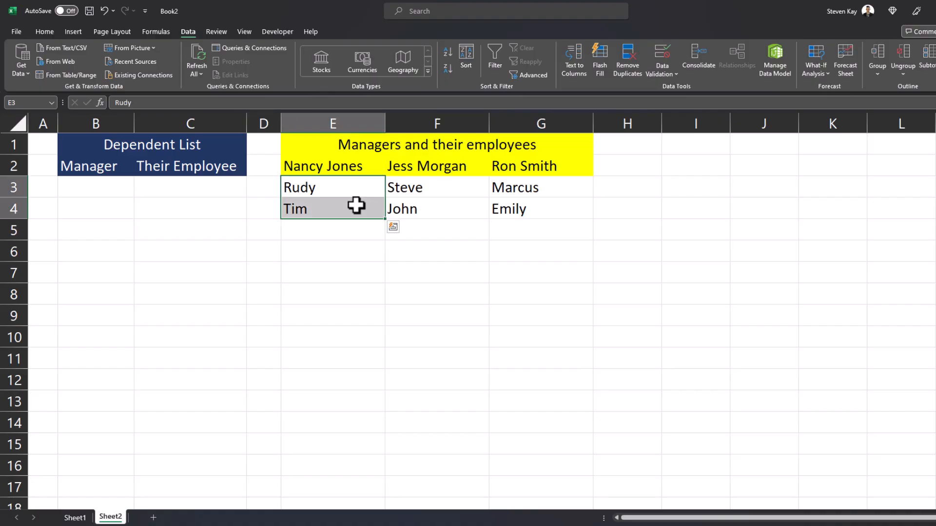
pyautogui.rightClick(359, 204)
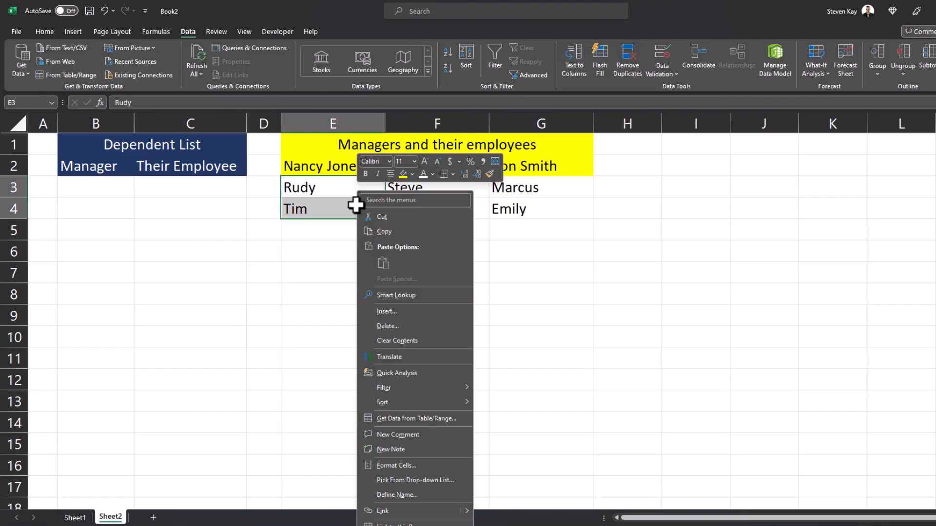
pyautogui.click(414, 497)
pyautogui.write('Na')
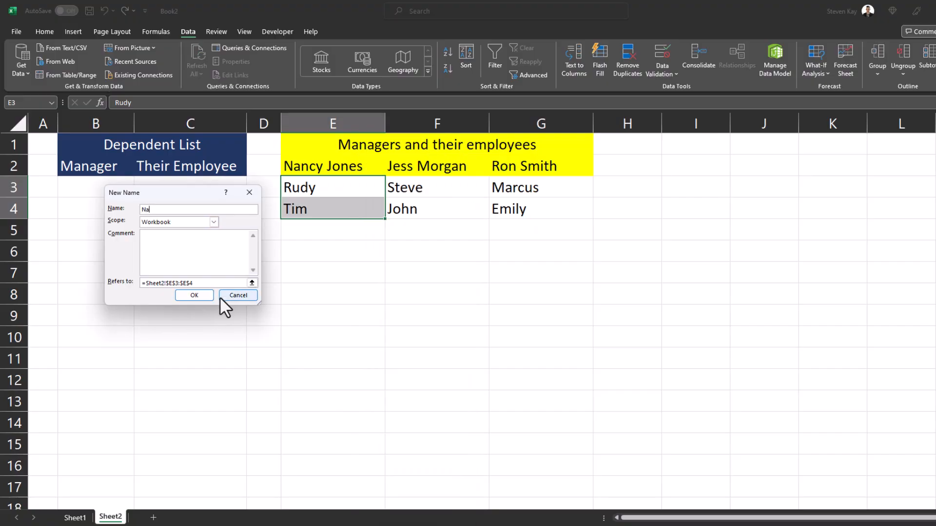
pyautogui.write('ncyJones')
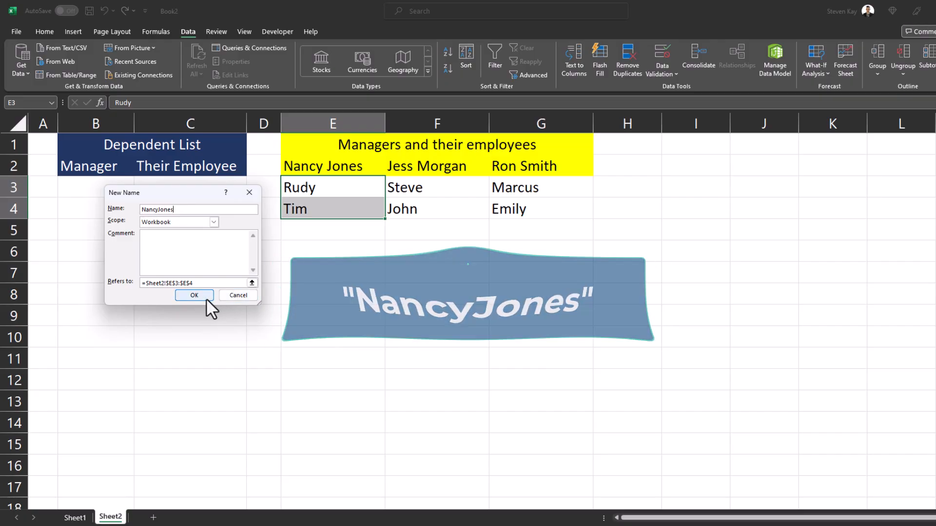
pyautogui.click(206, 296)
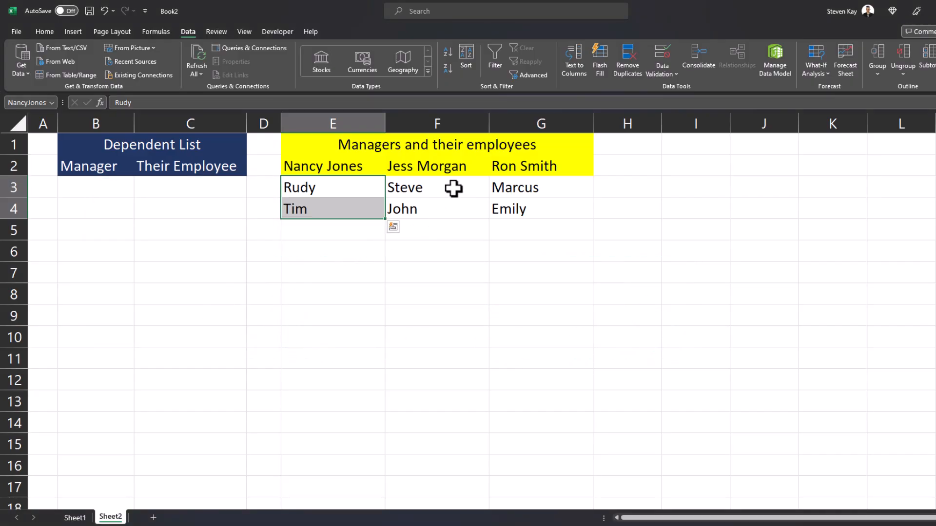
# Name the employee range F3:F4 after the manager in F2, writing the full name without the space
pyautogui.moveTo(453, 194); pyautogui.dragTo(453, 207)
pyautogui.click(37, 102)
pyautogui.write('Je')
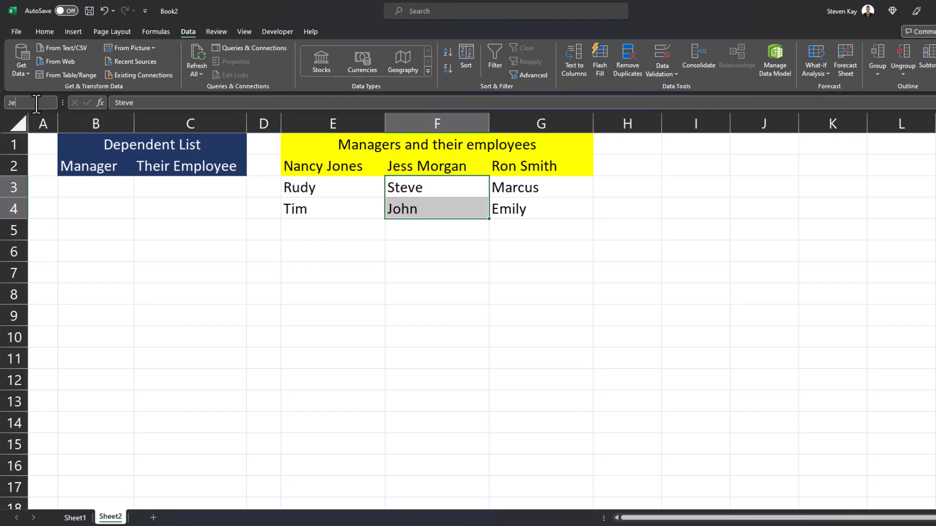
pyautogui.write('ss Morgan')
pyautogui.press('Return')
# Name the employee range G3:G4 after the manager in G2, writing the full name without the space
pyautogui.moveTo(560, 212); pyautogui.dragTo(558, 189)
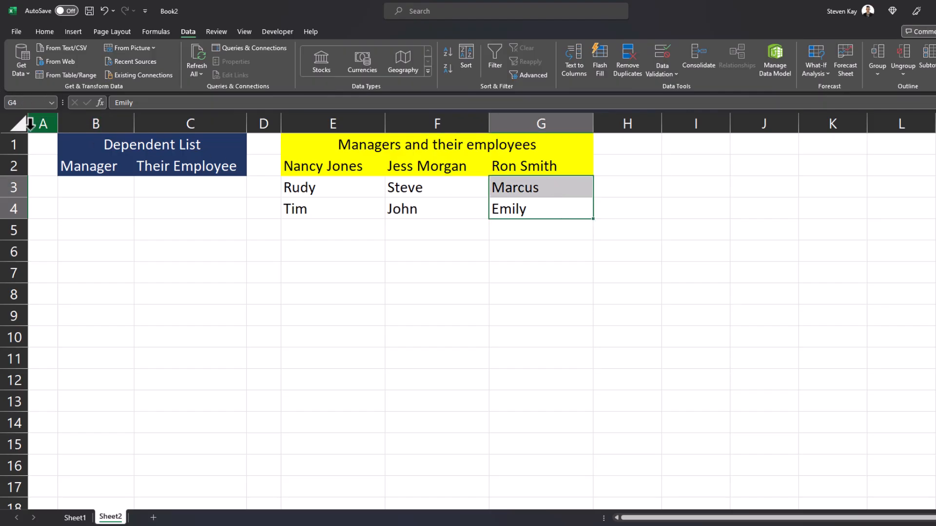
pyautogui.click(22, 103)
pyautogui.write('Ron ')
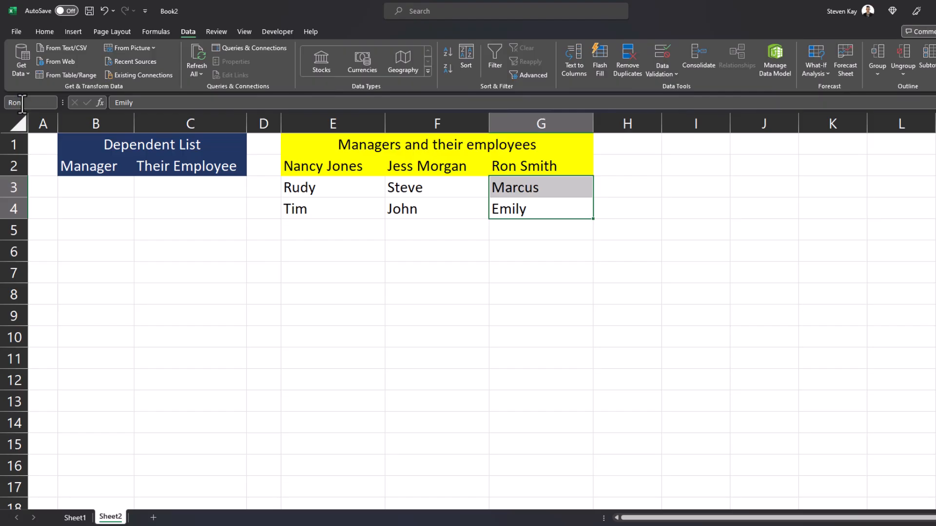
pyautogui.write('Smith')
pyautogui.press('Return')
# Apply list validation to the Manager cells B3:B5 with the named range =multi as the source
pyautogui.moveTo(115, 187); pyautogui.dragTo(128, 223)
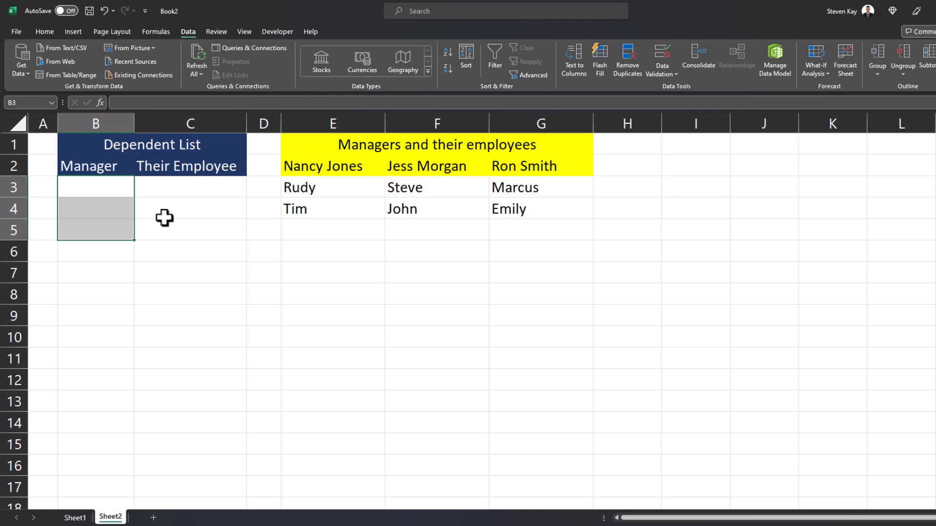
pyautogui.click(652, 61)
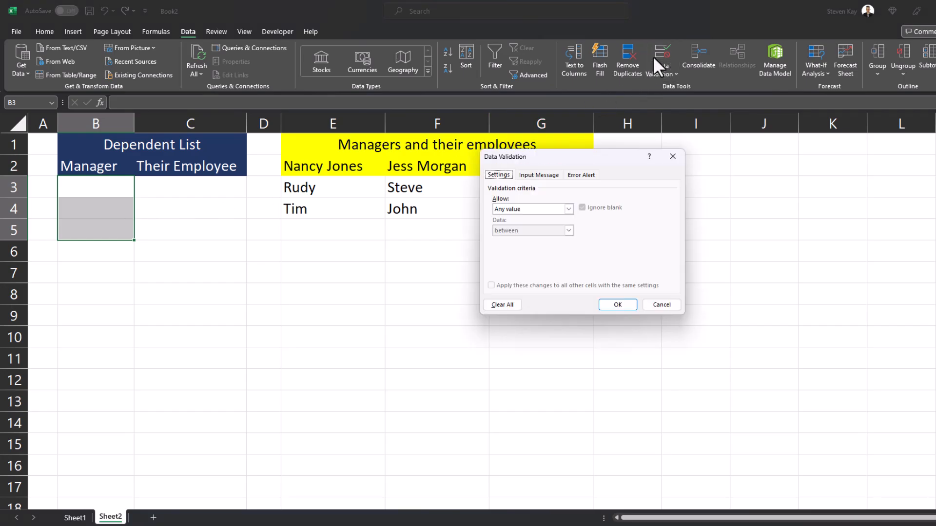
pyautogui.click(568, 208)
pyautogui.click(527, 240)
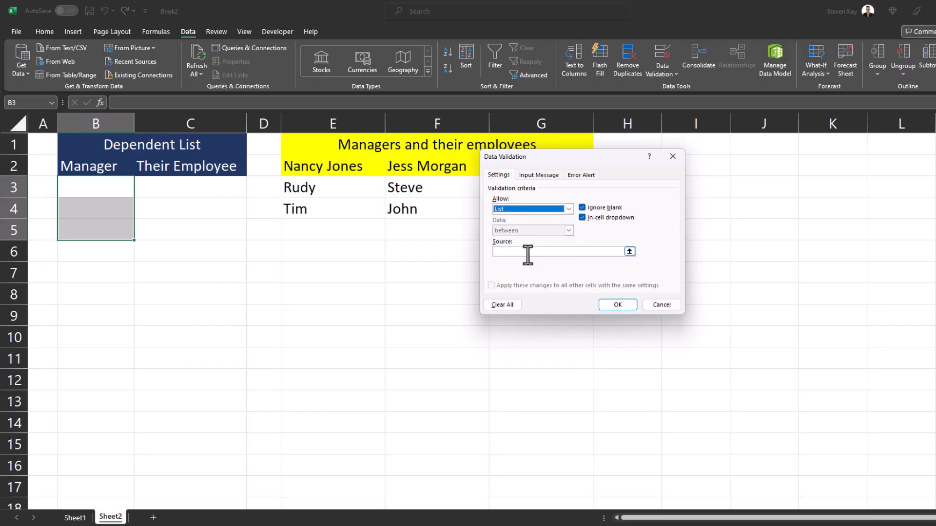
pyautogui.click(526, 252)
pyautogui.write('=multi')
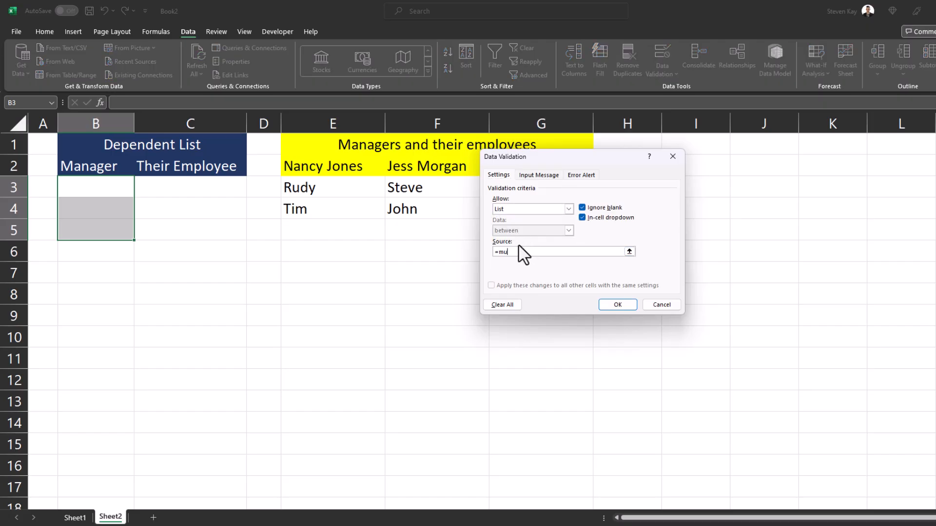
pyautogui.click(606, 305)
# Apply list validation to the Their Employee cells C3:C5 with the source =INDIRECT(SUBSTITUTE(B3," ",""))
pyautogui.click(214, 188)
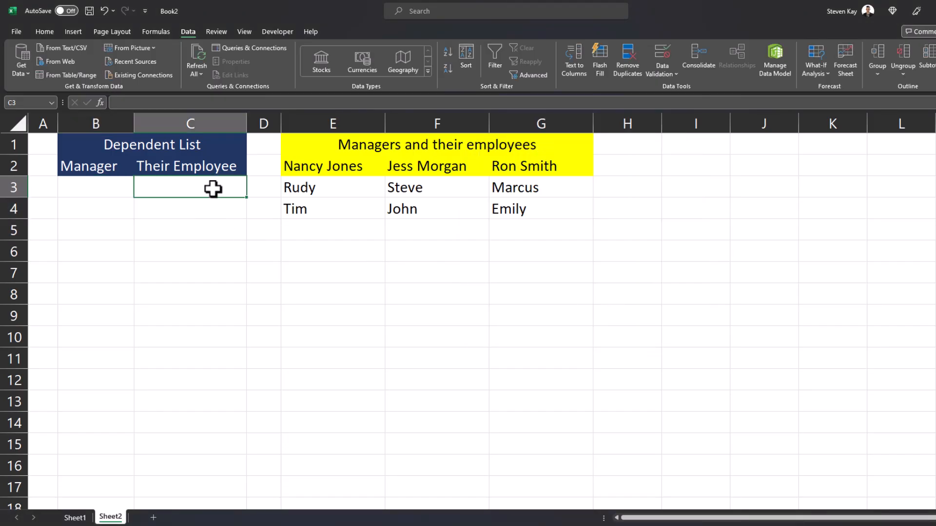
pyautogui.moveTo(211, 186); pyautogui.dragTo(211, 224)
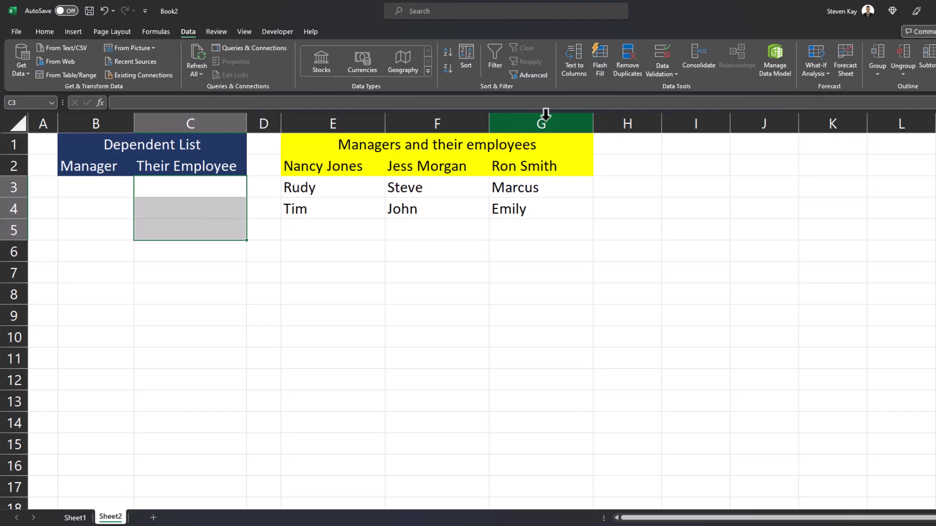
pyautogui.click(663, 55)
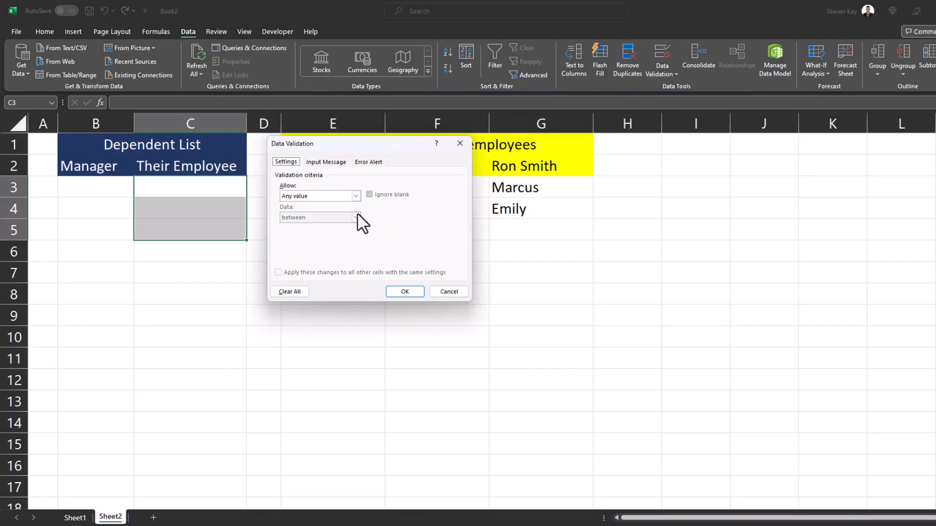
pyautogui.click(321, 197)
pyautogui.click(303, 226)
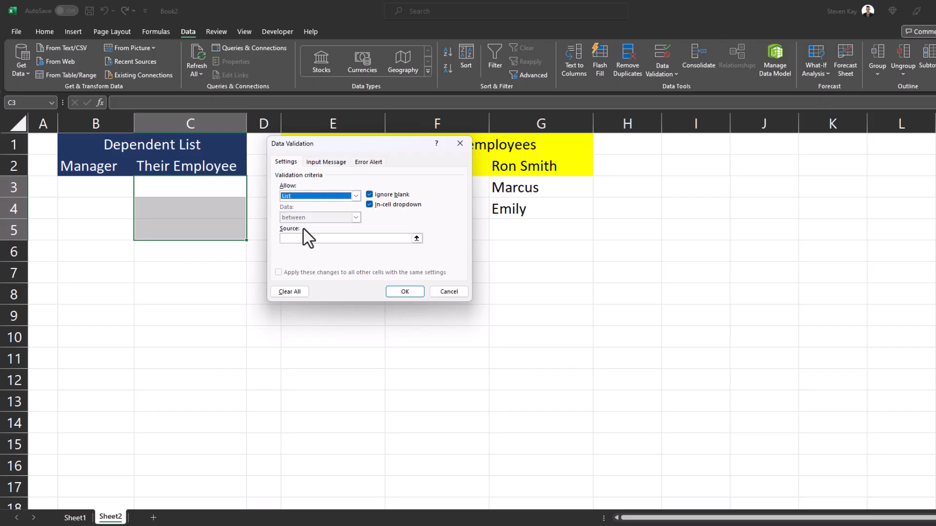
pyautogui.click(346, 241)
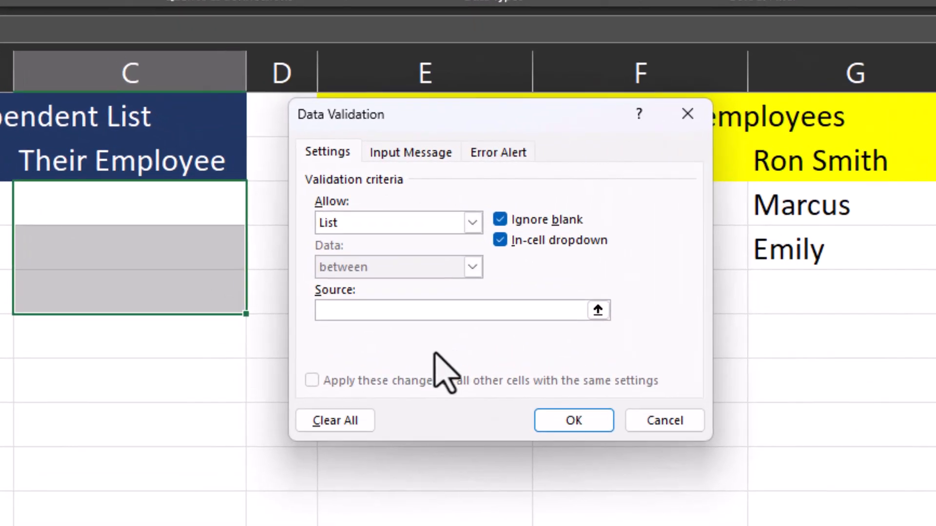
pyautogui.write('=')
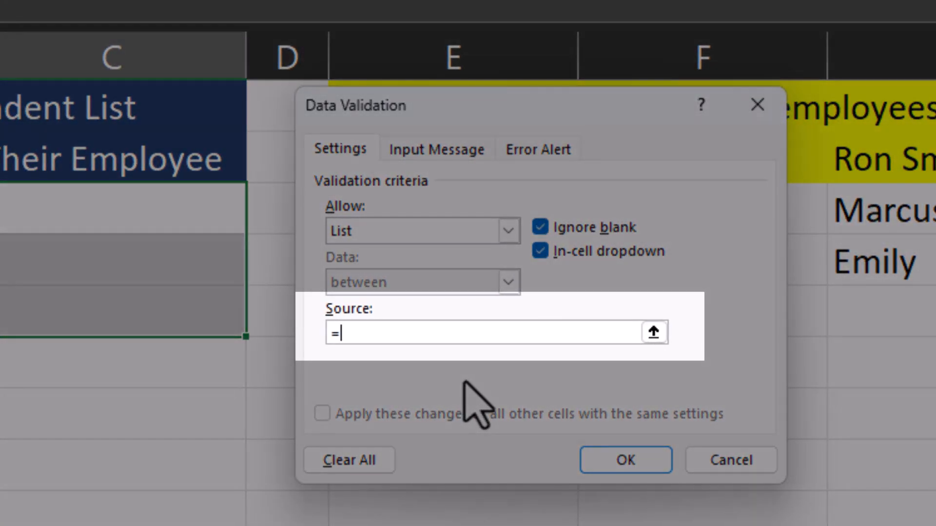
pyautogui.write('INDIRECT(SUBSTITUTE')
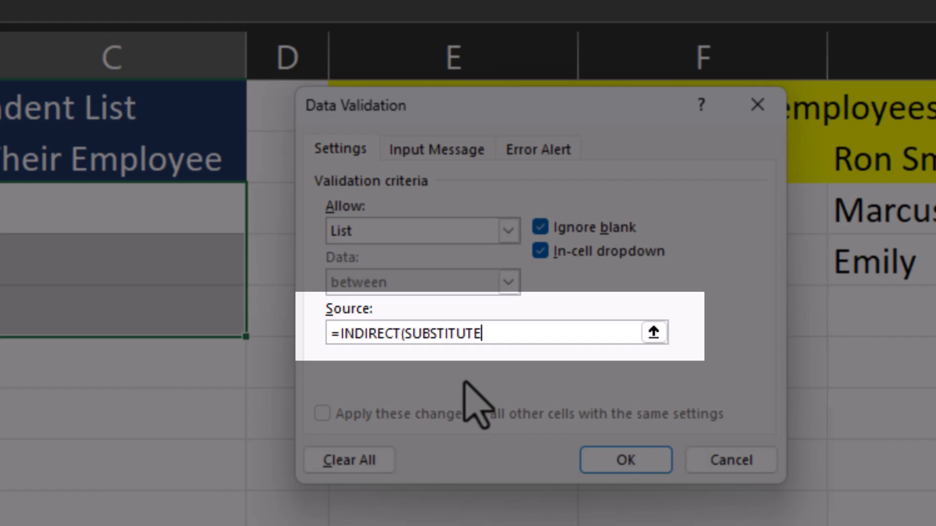
pyautogui.write('(B3," ",""))')
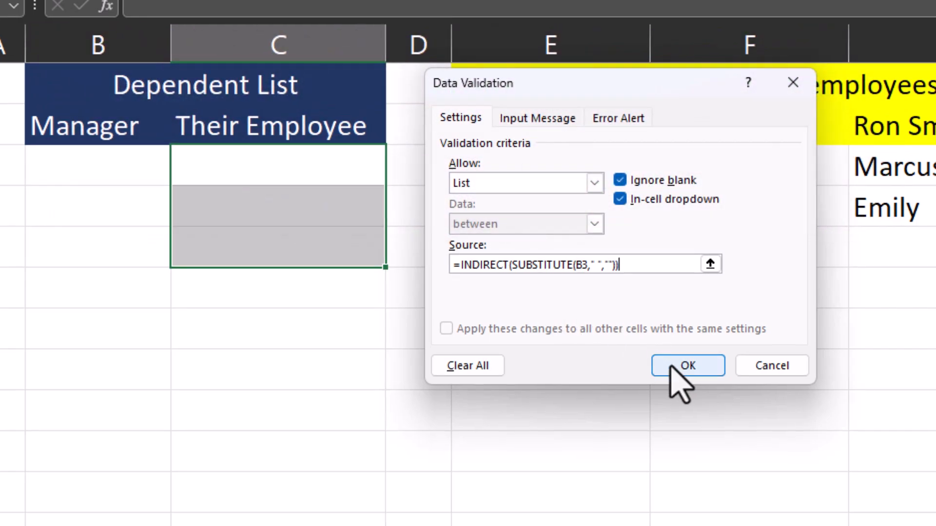
pyautogui.click(688, 366)
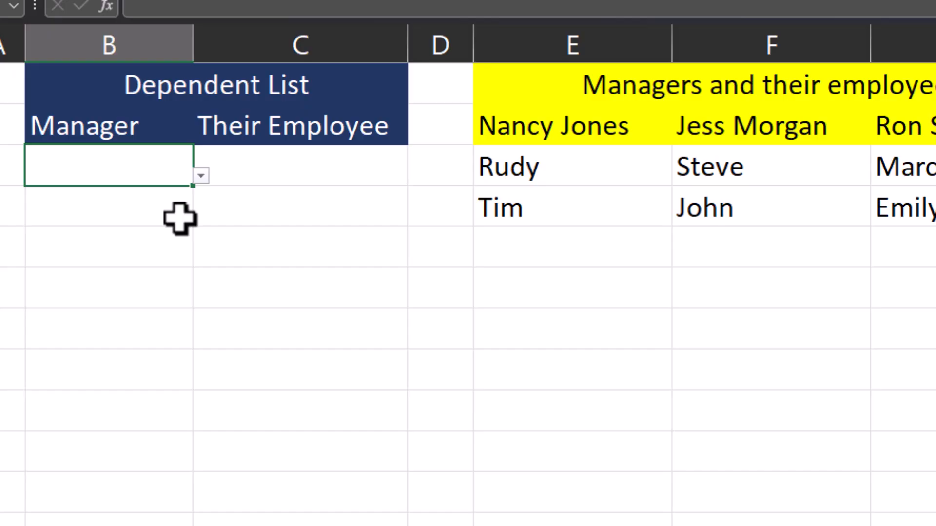
# Choose the manager from F2 in the dropdown of B3 and check the employee choices offered in C3
pyautogui.click(201, 176)
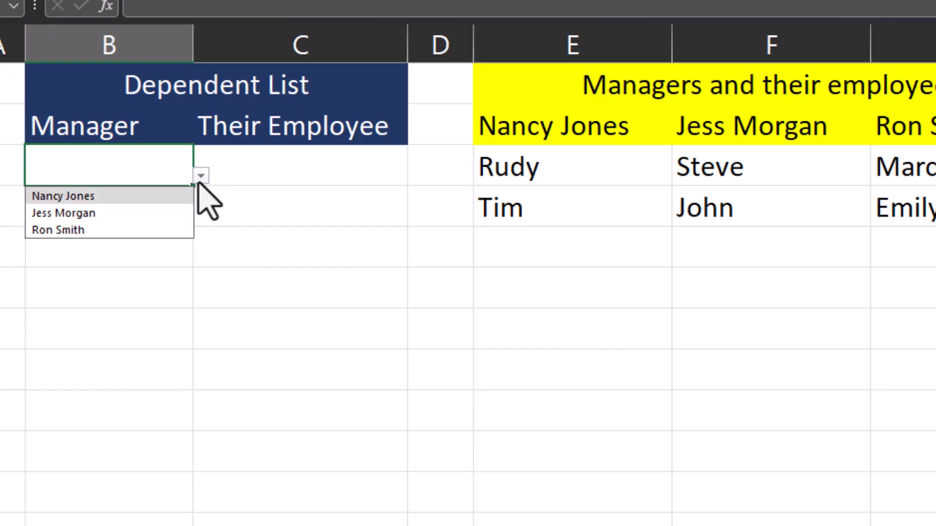
pyautogui.click(185, 214)
pyautogui.click(390, 176)
pyautogui.click(415, 175)
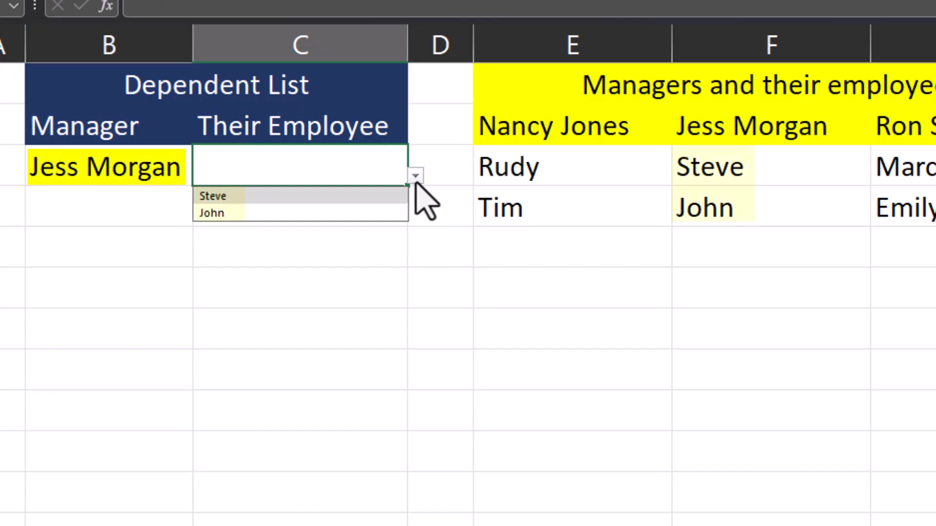
pyautogui.click(430, 254)
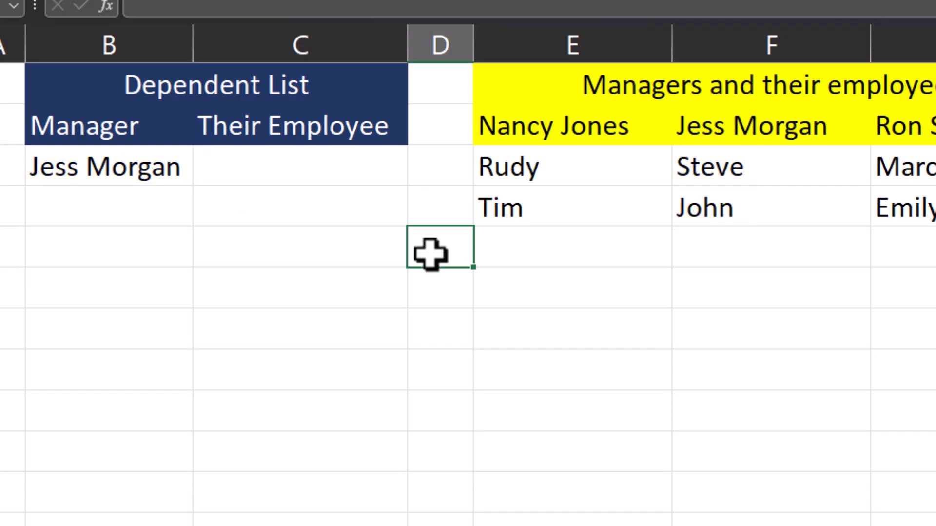